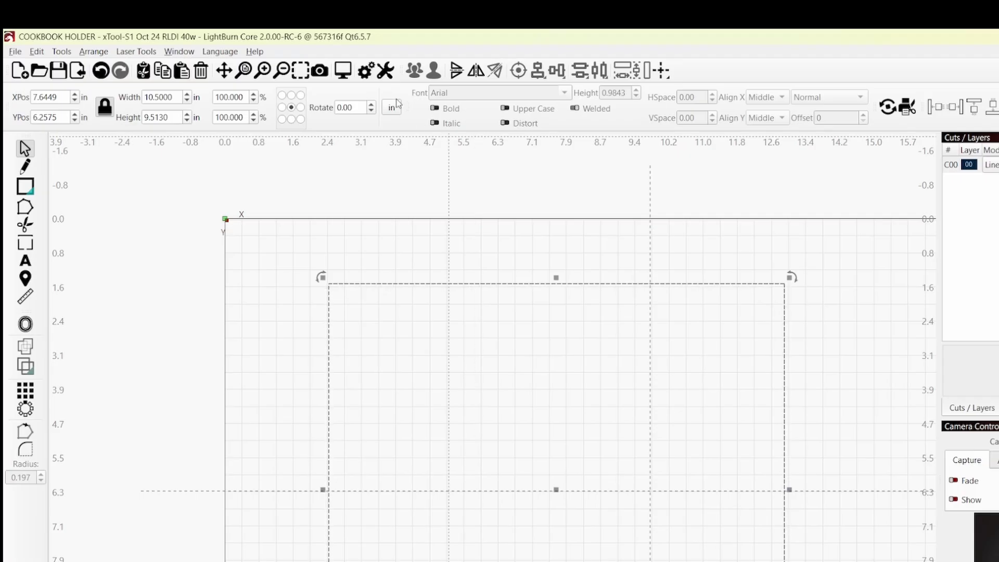
# View the large panel and the narrow slot's dimensions in millimetres and return the units to inches
pyautogui.click(394, 111)
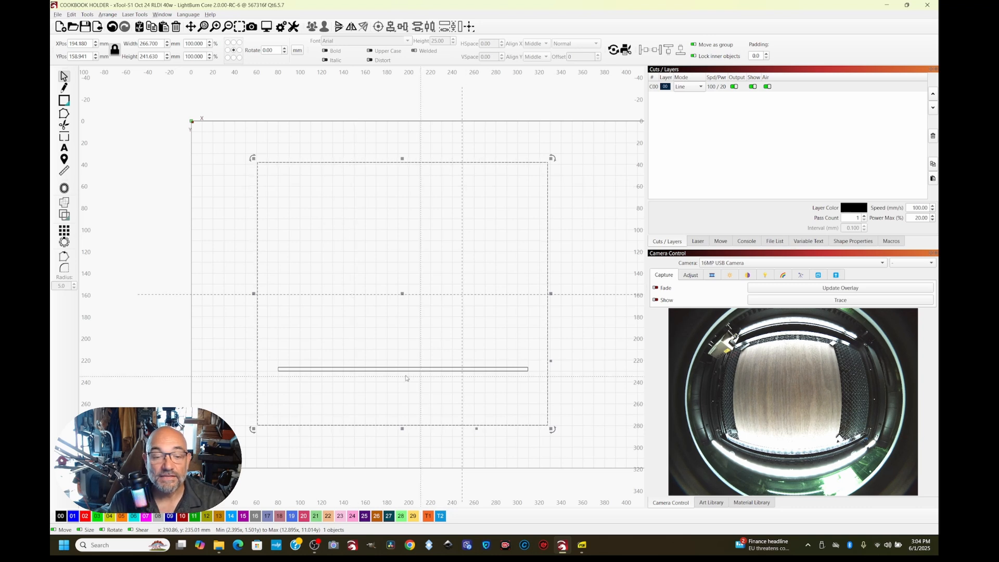
pyautogui.click(363, 368)
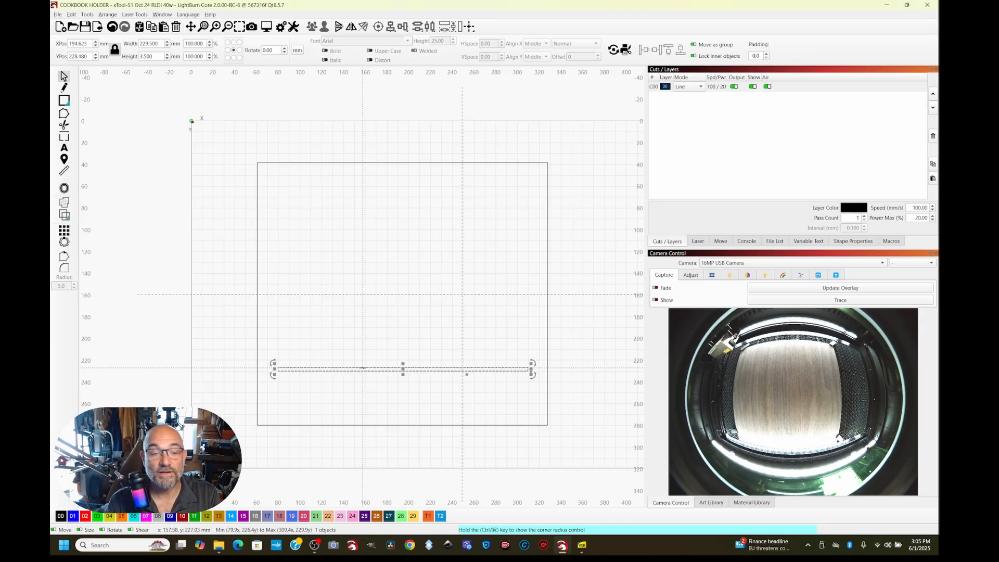
pyautogui.click(297, 50)
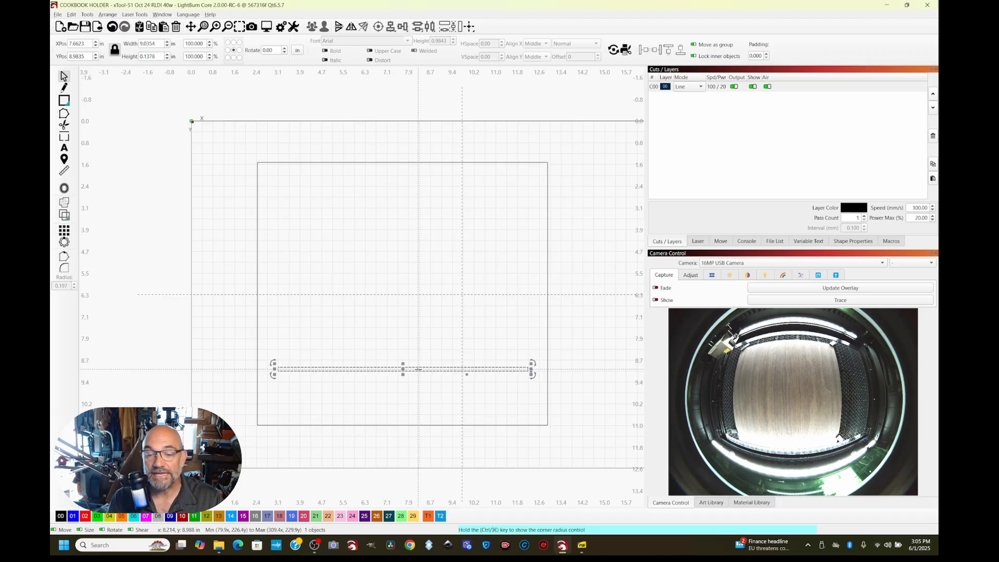
# Round the corners of the large outer rectangle with a corner radius of 0.300 in
pyautogui.click(257, 403)
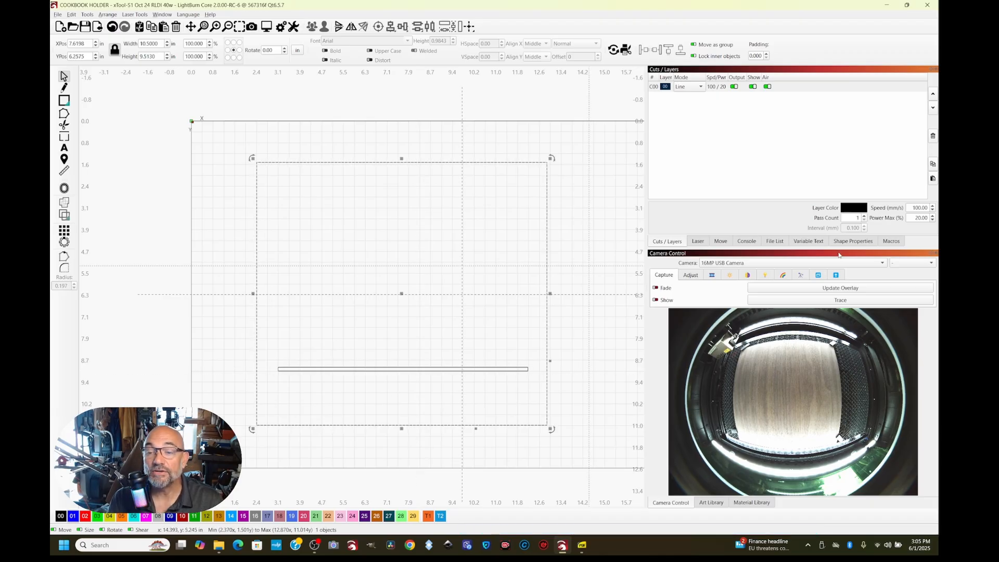
pyautogui.click(847, 244)
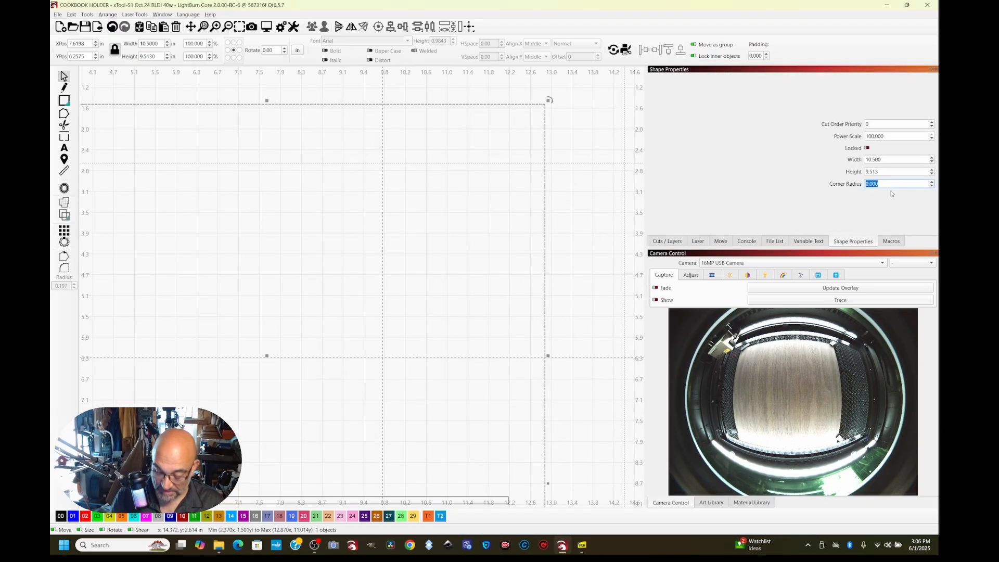
pyautogui.press('BackSpace')
pyautogui.press('Return')
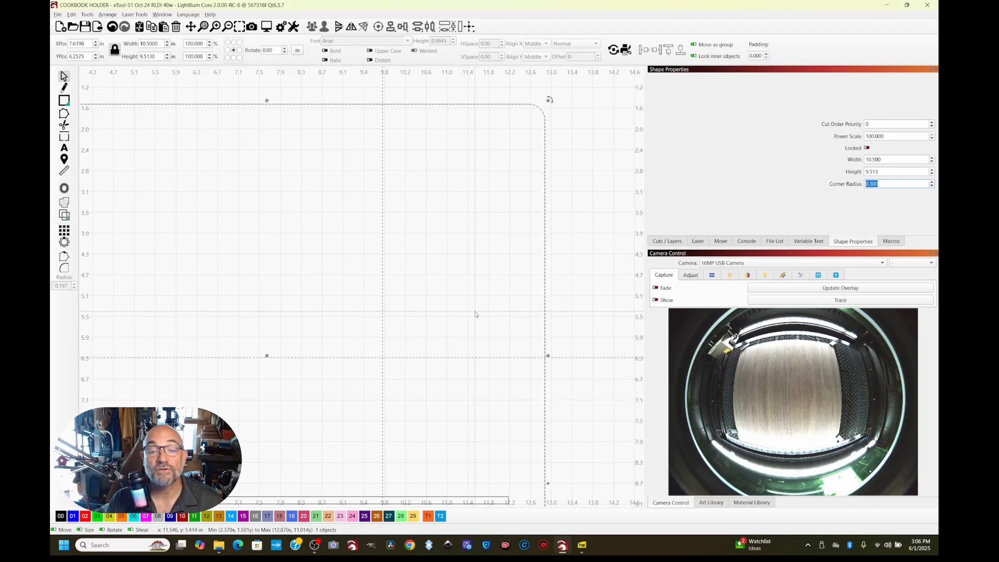
pyautogui.scroll(-3, 475, 314)
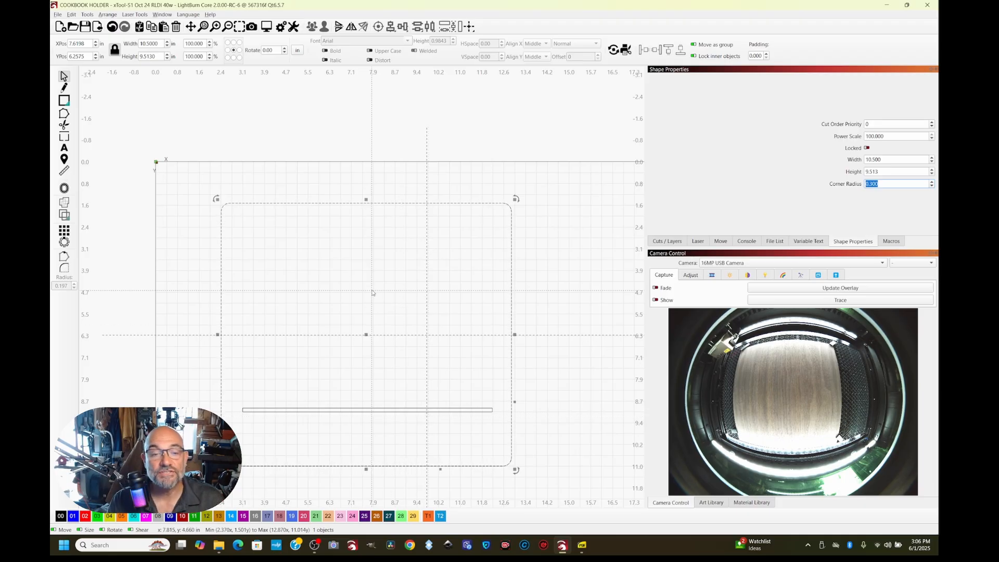
pyautogui.click(597, 291)
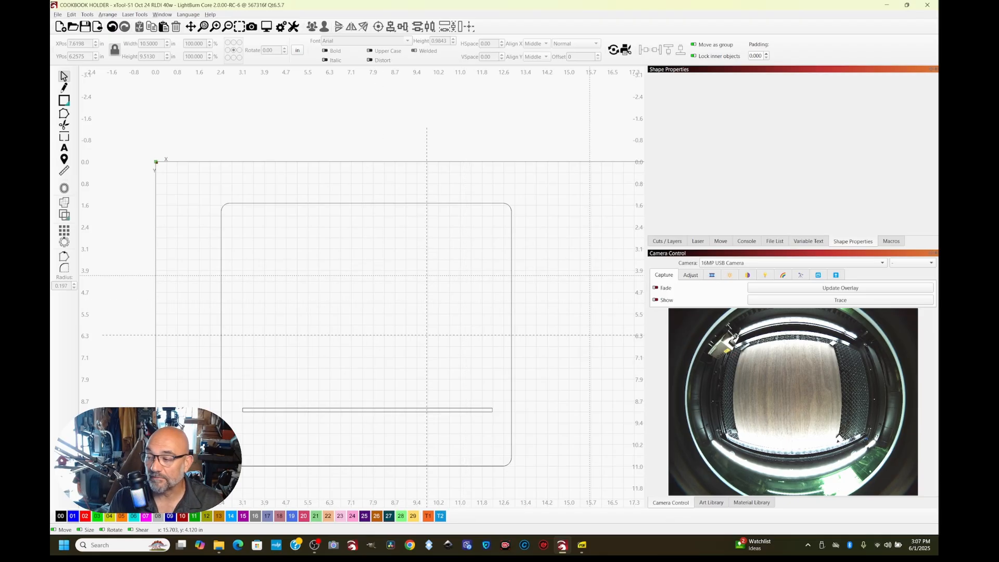
# Add the three-line text "I Love To Cook" in Bookman Old Style on blue layer 01 inside the panel and order that layer before layer 00
pyautogui.press('t')
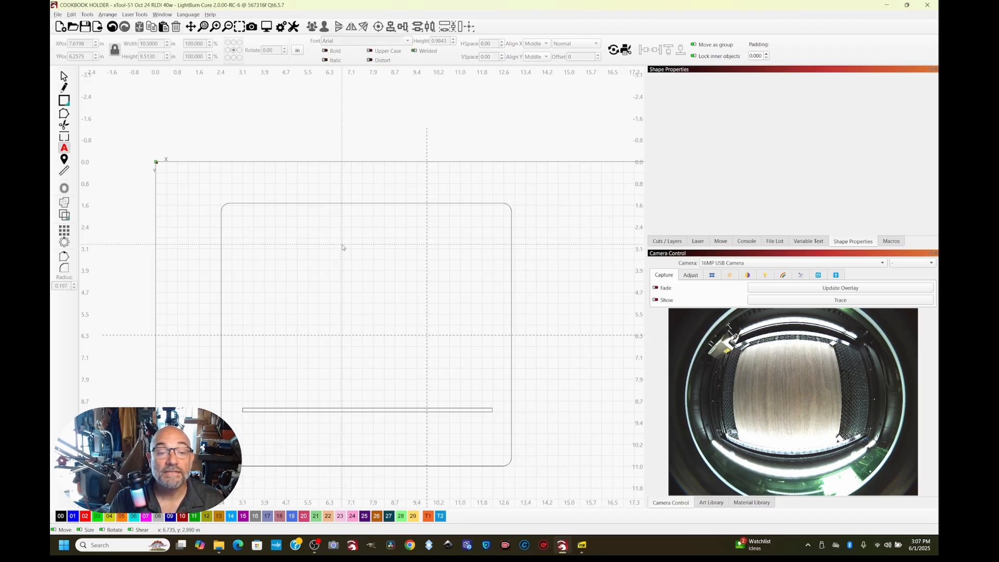
pyautogui.click(342, 247)
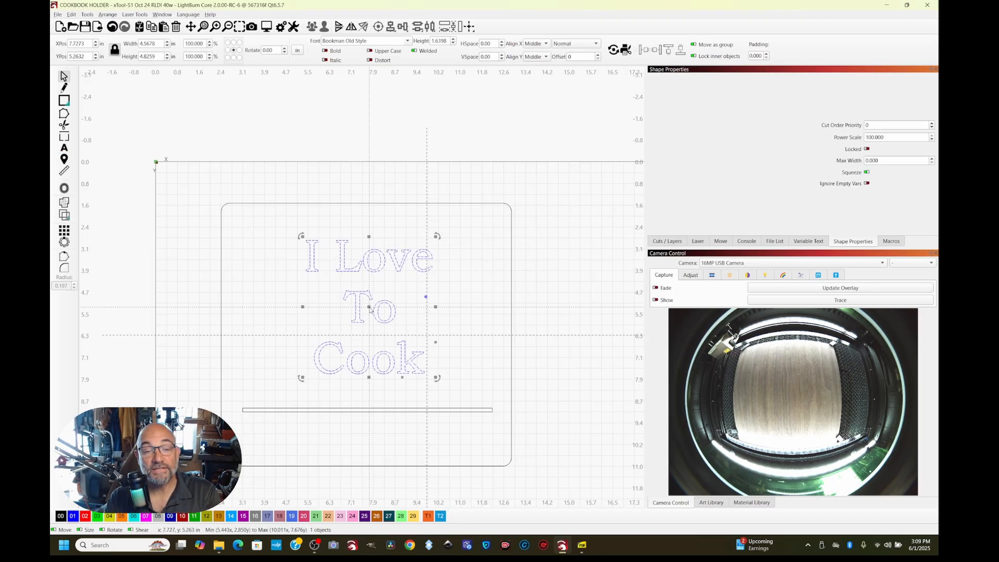
pyautogui.click(667, 241)
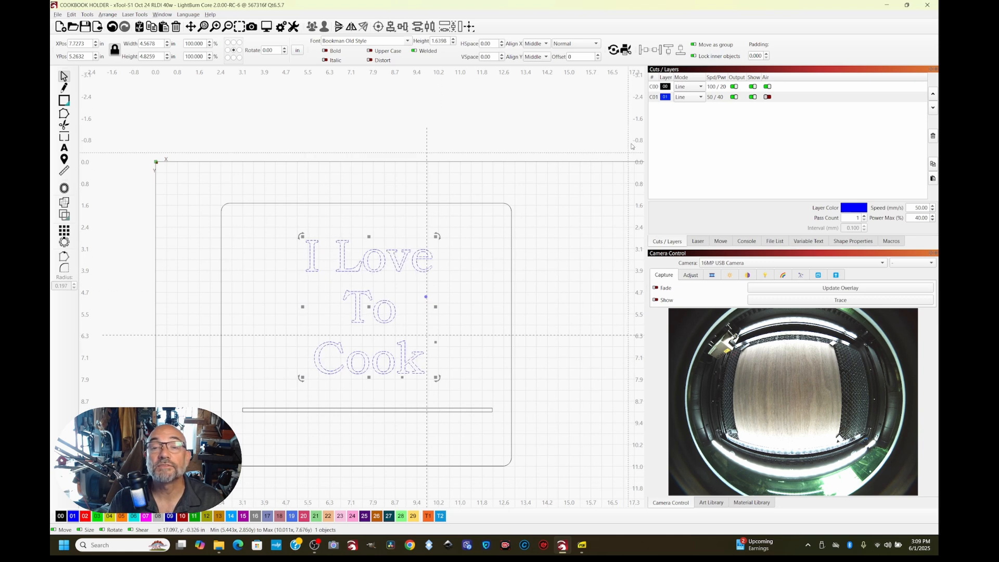
pyautogui.moveTo(665, 97); pyautogui.dragTo(664, 86)
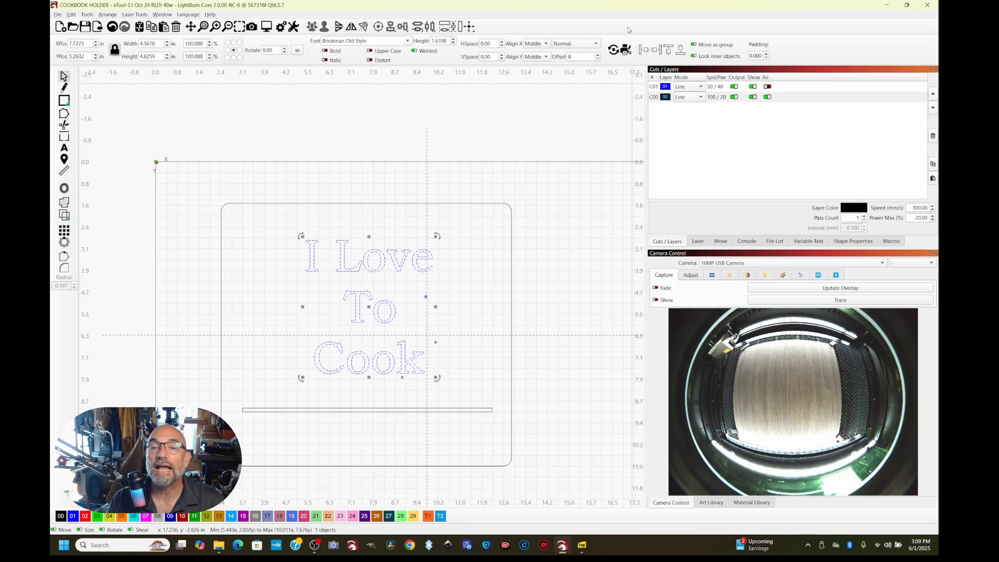
# Assign the 3.00mm Walnut Plywood Cut preset from the 101materials library to layers C01 and C00
pyautogui.click(657, 87)
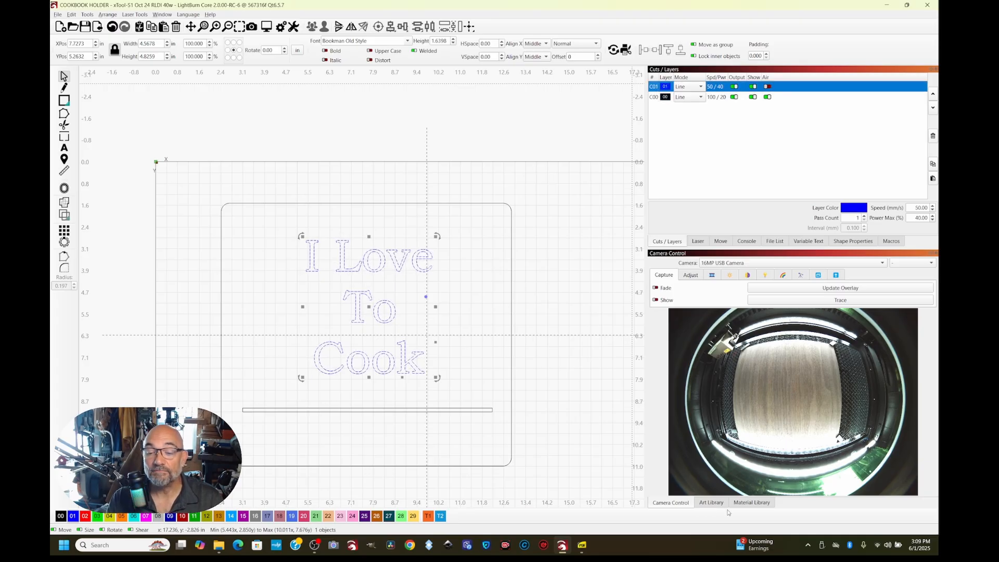
pyautogui.click(745, 503)
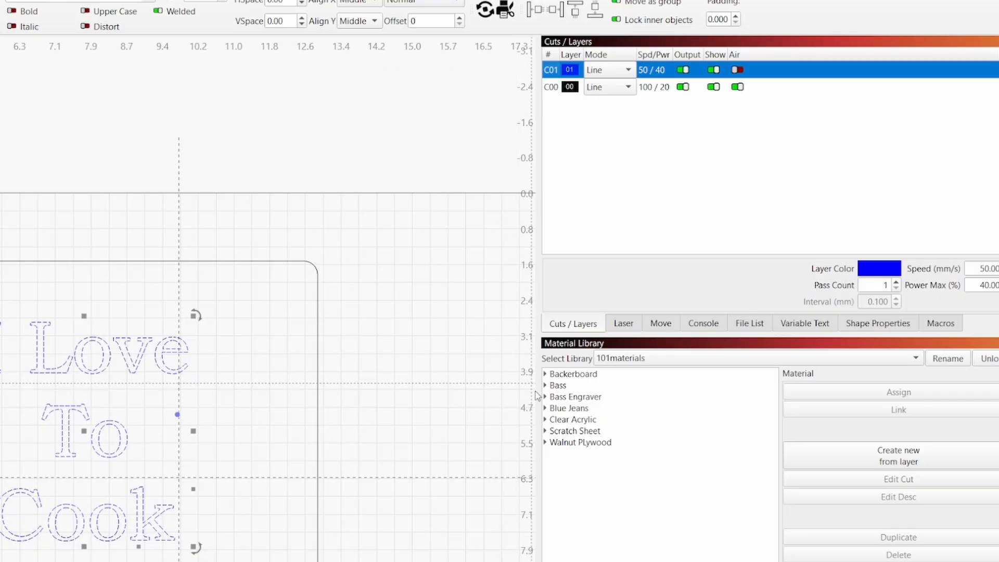
pyautogui.click(544, 442)
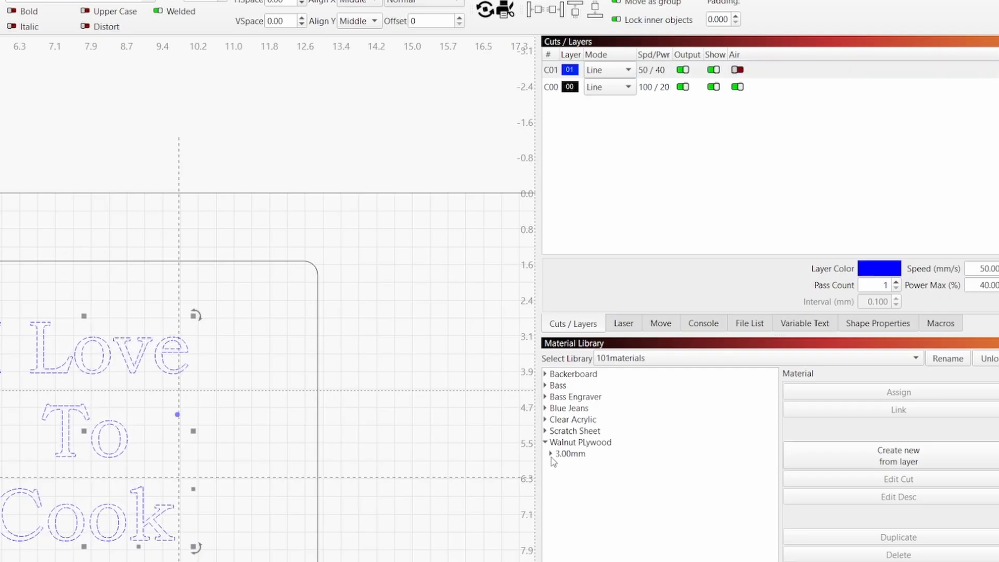
pyautogui.click(551, 453)
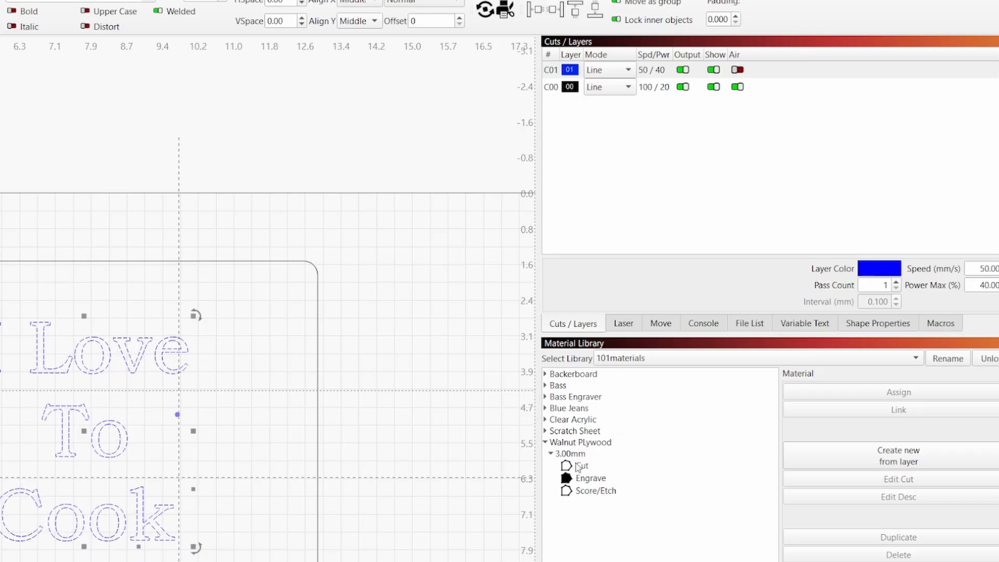
pyautogui.click(578, 467)
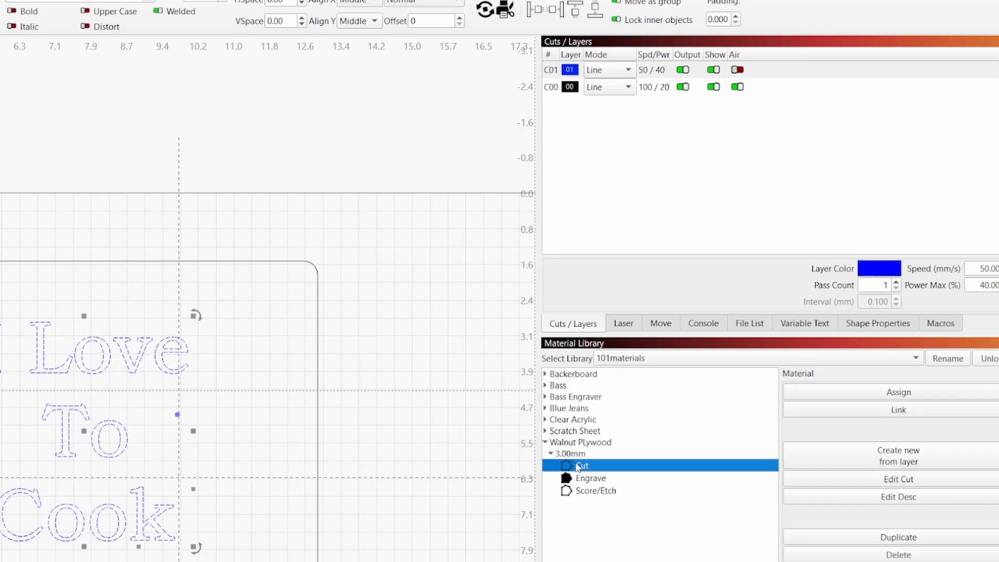
pyautogui.click(976, 394)
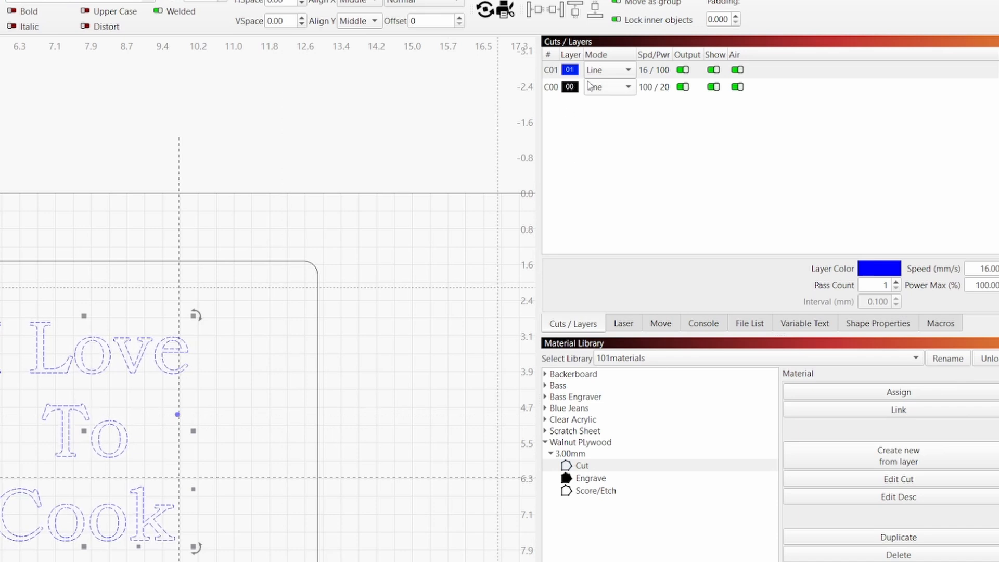
pyautogui.click(576, 93)
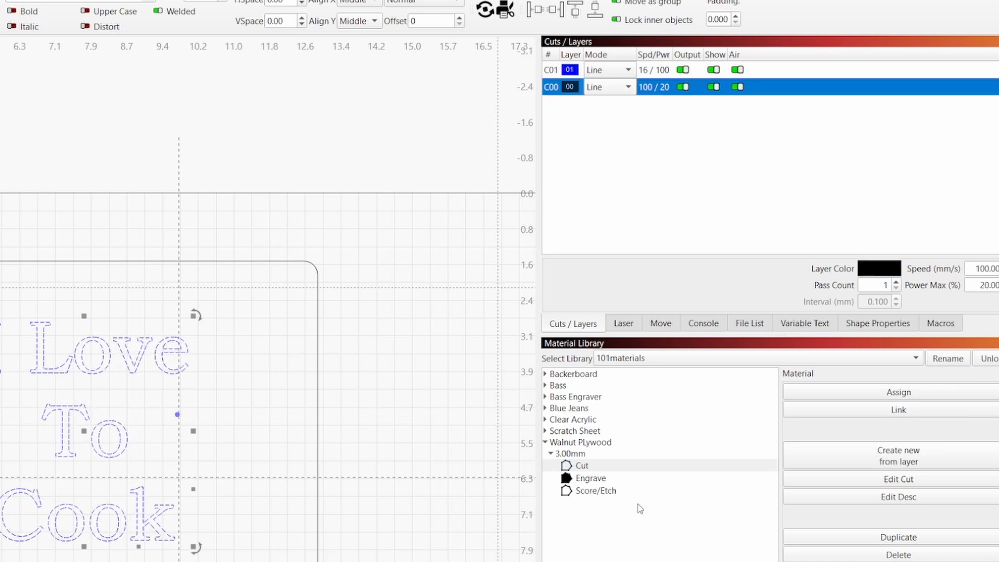
pyautogui.click(891, 394)
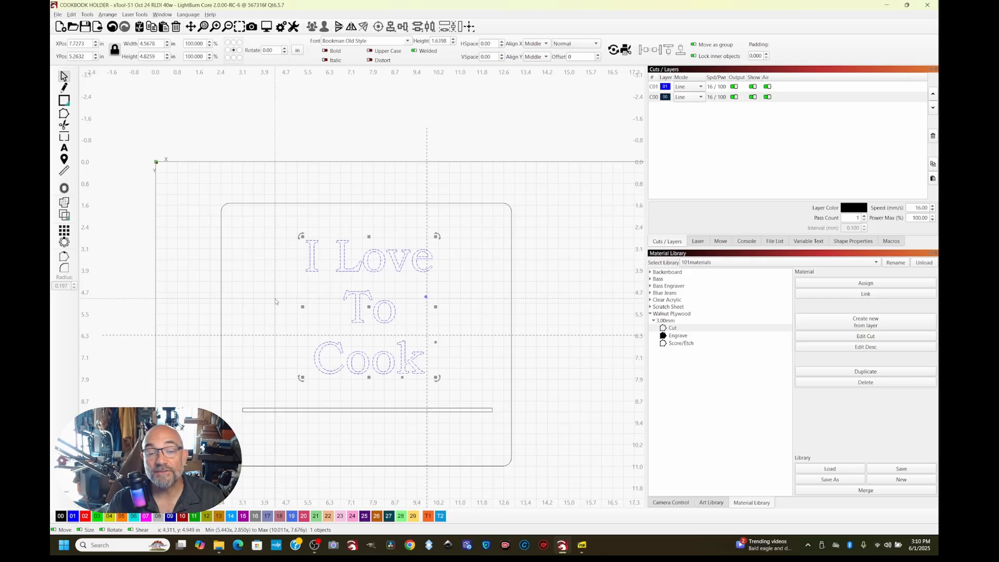
# Open the art library and trace the tablespoon image into vector outlines with the default trace settings
pyautogui.click(715, 502)
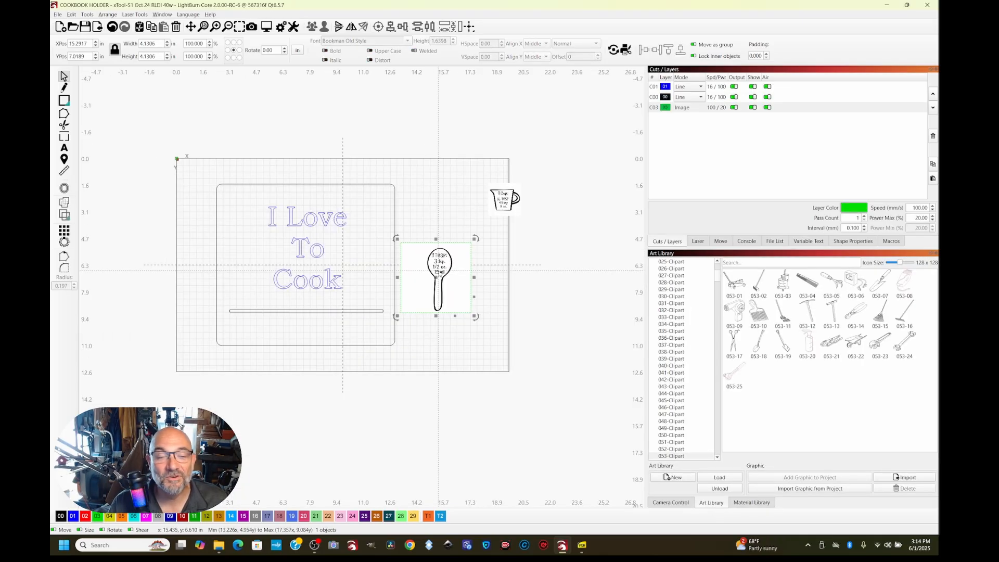
pyautogui.rightClick(437, 271)
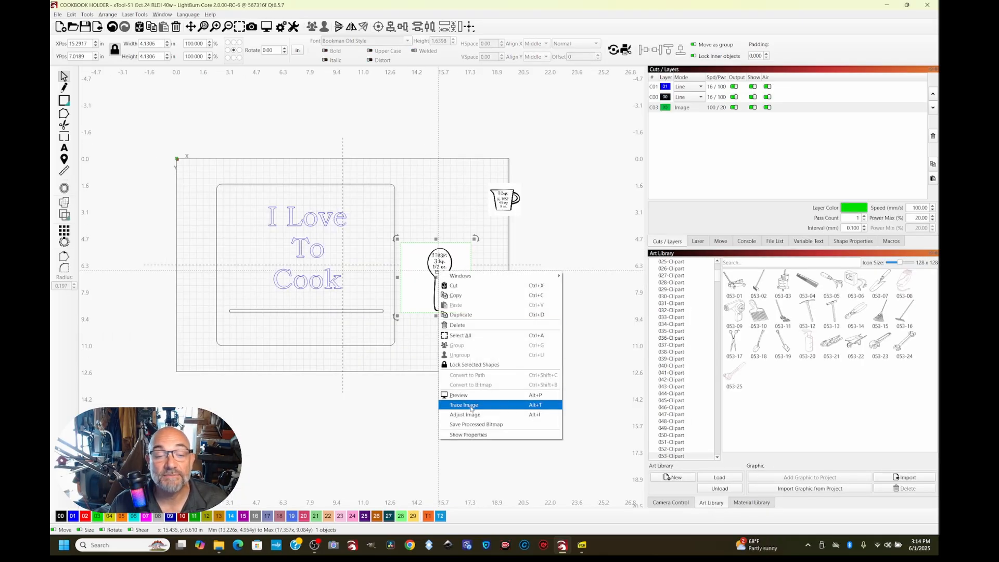
pyautogui.click(468, 406)
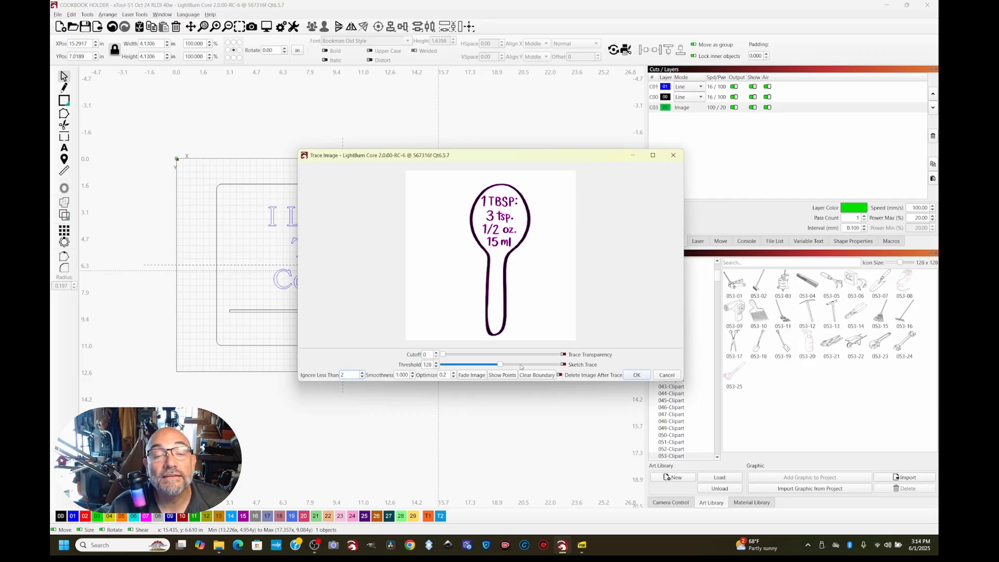
pyautogui.click(636, 375)
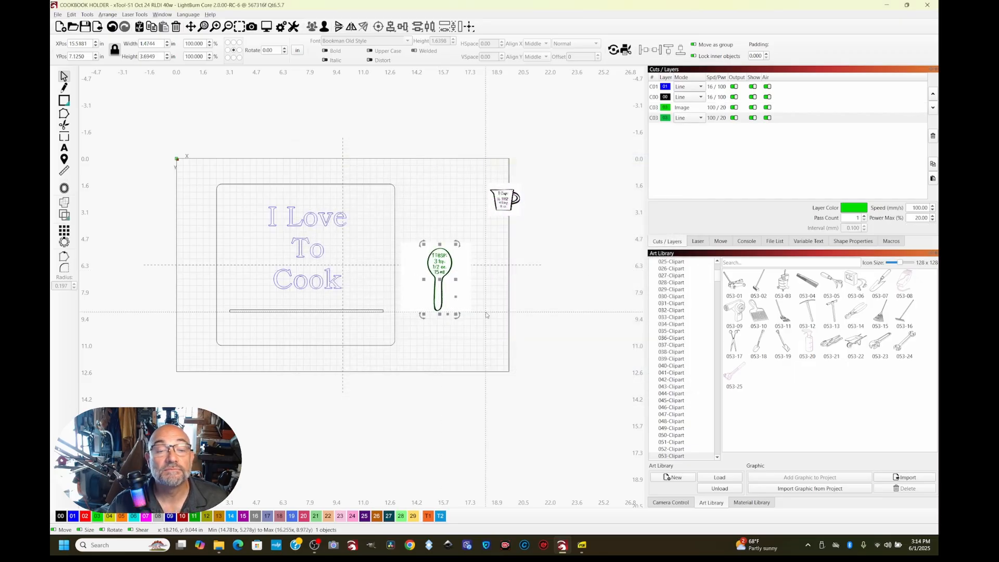
# Place the traced spoon left of the text and the measuring cup right of it, and delete the spoon's source image
pyautogui.moveTo(439, 266)
pyautogui.mouseDown()
pyautogui.moveTo(336, 263)
pyautogui.moveTo(248, 242)
pyautogui.mouseUp()
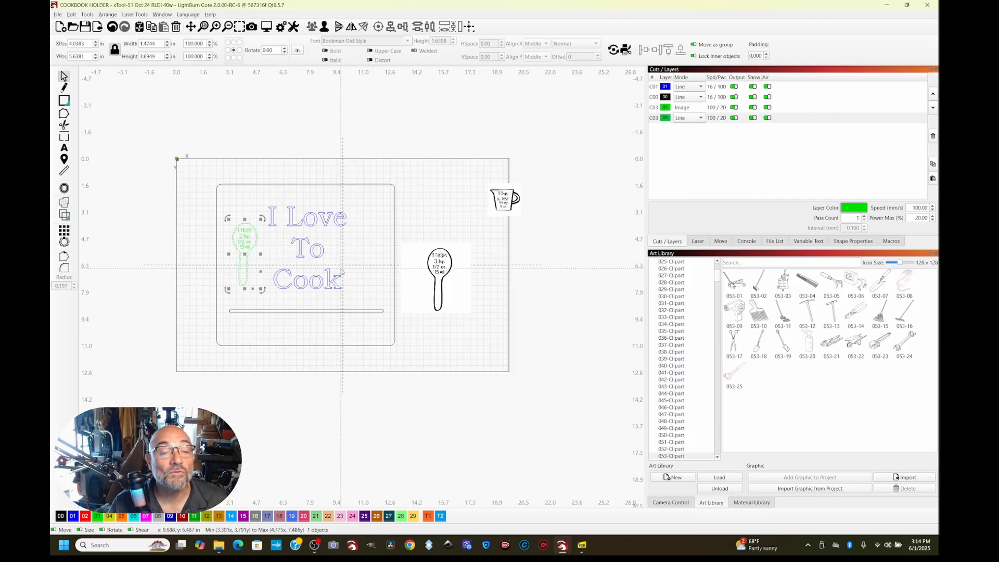
pyautogui.click(431, 278)
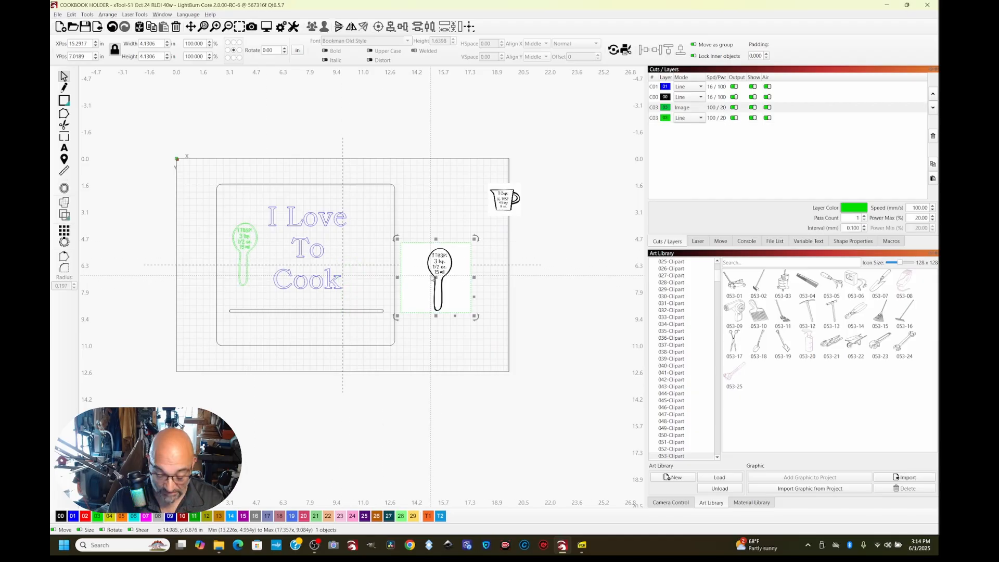
pyautogui.press('Delete')
pyautogui.moveTo(504, 200); pyautogui.dragTo(365, 252)
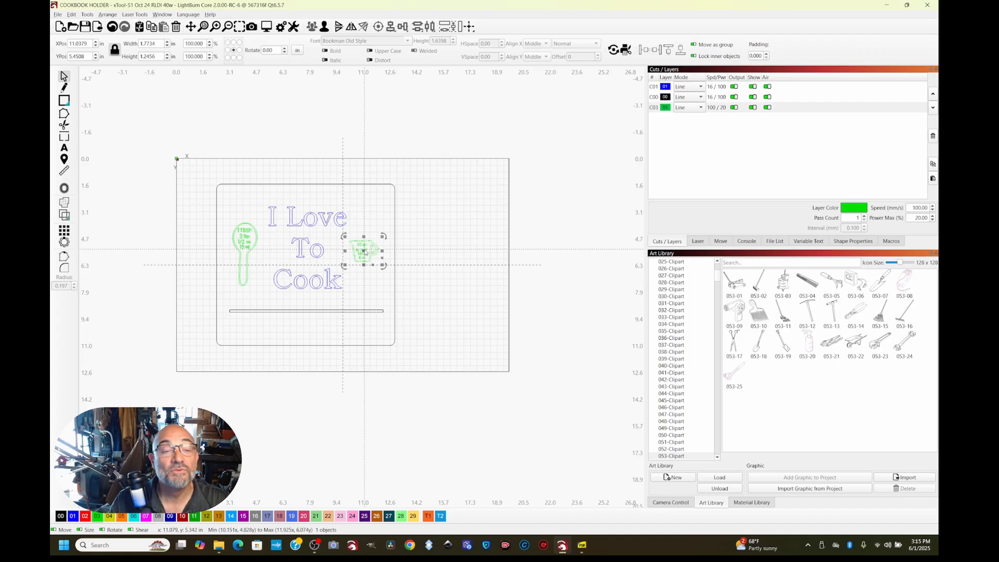
pyautogui.click(407, 308)
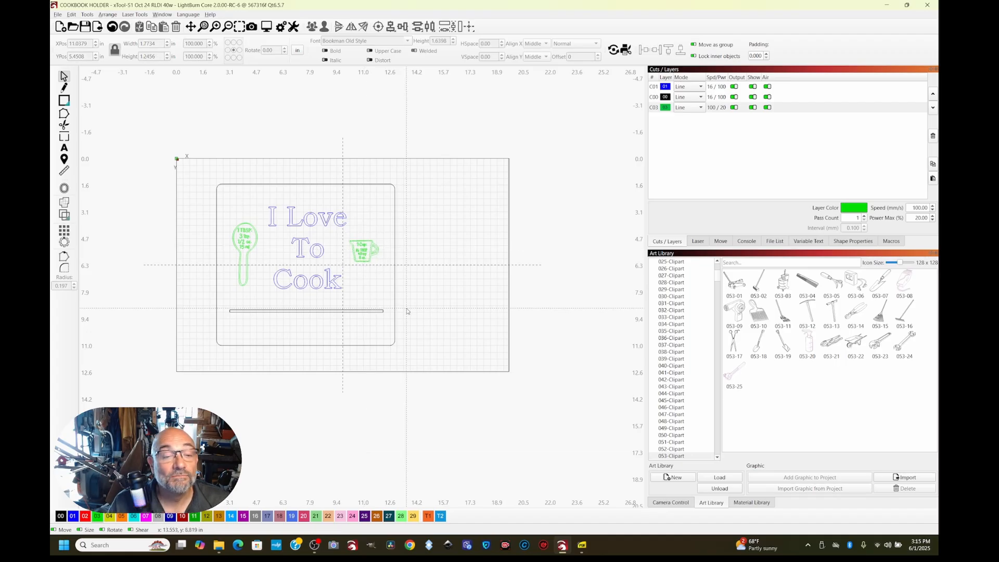
# Tilt the spoon slightly counterclockwise and the measuring cup slightly clockwise, and shift the cup down a little beside the text
pyautogui.moveTo(245, 246)
pyautogui.mouseDown()
pyautogui.moveTo(238, 250)
pyautogui.moveTo(223, 218)
pyautogui.moveTo(211, 226)
pyautogui.moveTo(247, 246)
pyautogui.mouseUp()
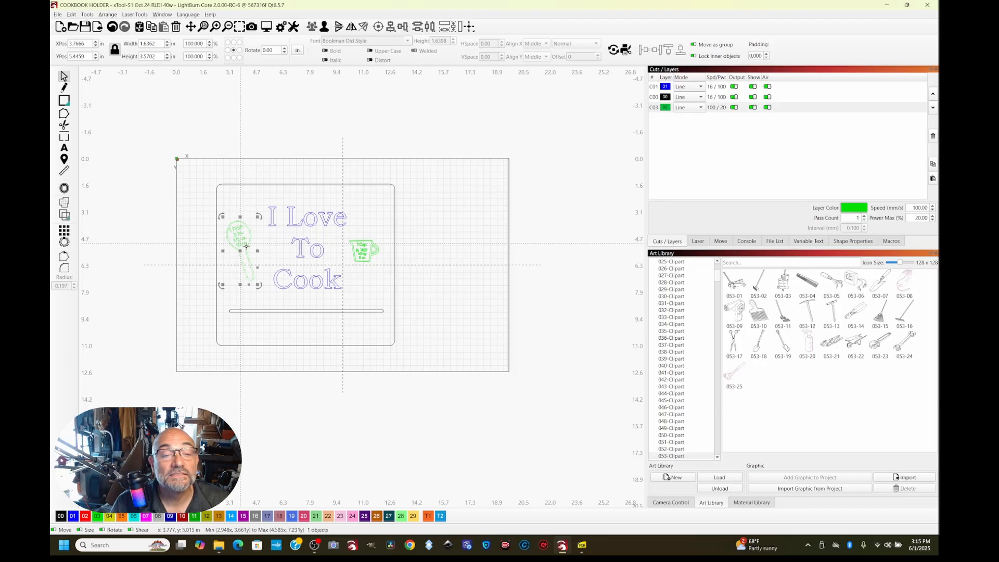
pyautogui.click(285, 241)
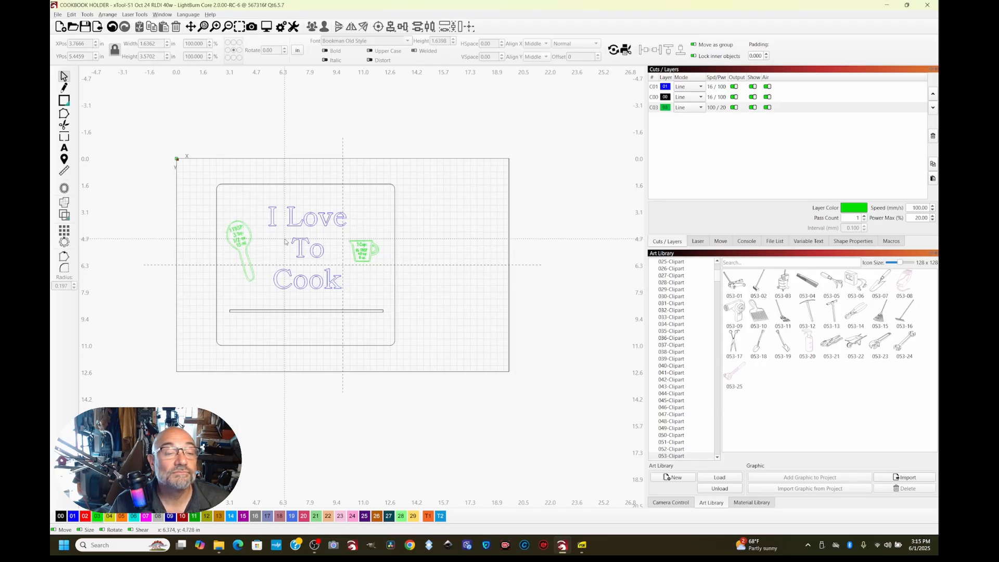
pyautogui.click(364, 251)
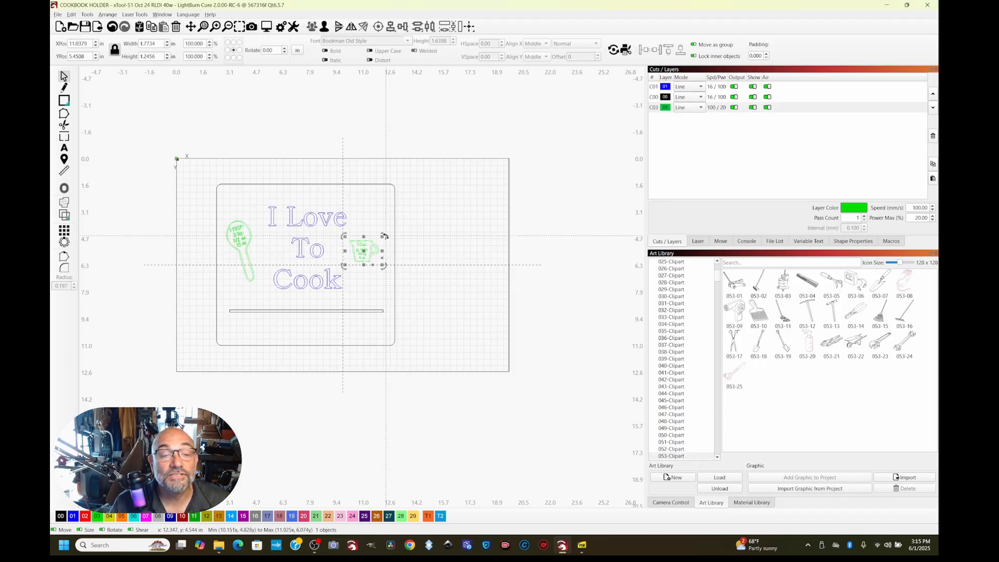
pyautogui.moveTo(385, 237); pyautogui.dragTo(390, 226)
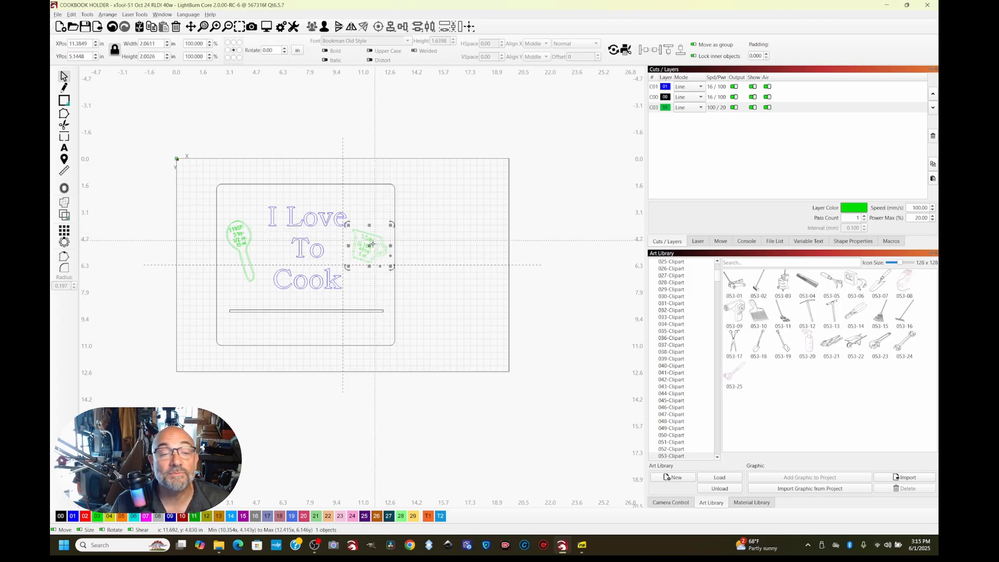
pyautogui.press('Escape')
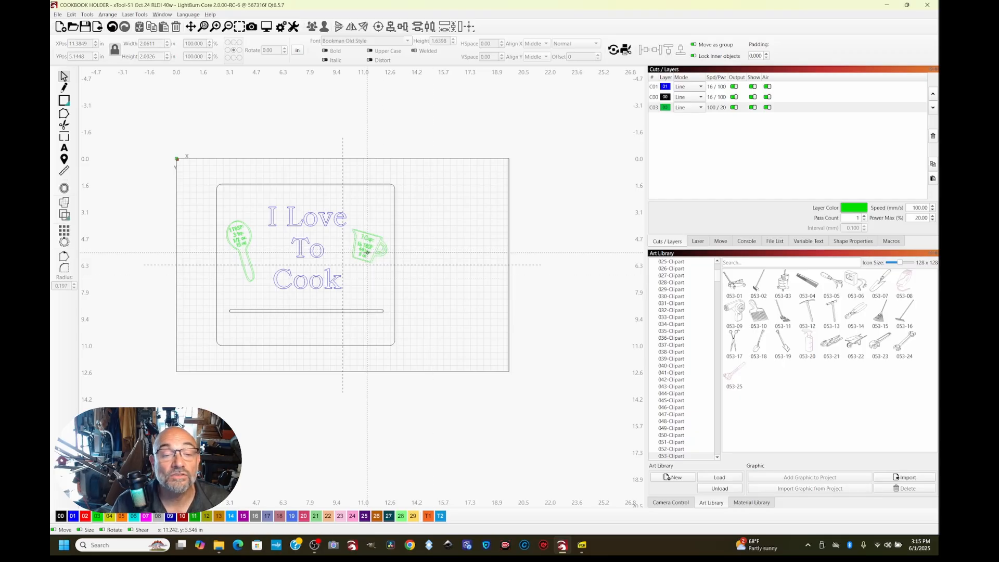
pyautogui.moveTo(367, 252); pyautogui.dragTo(367, 257)
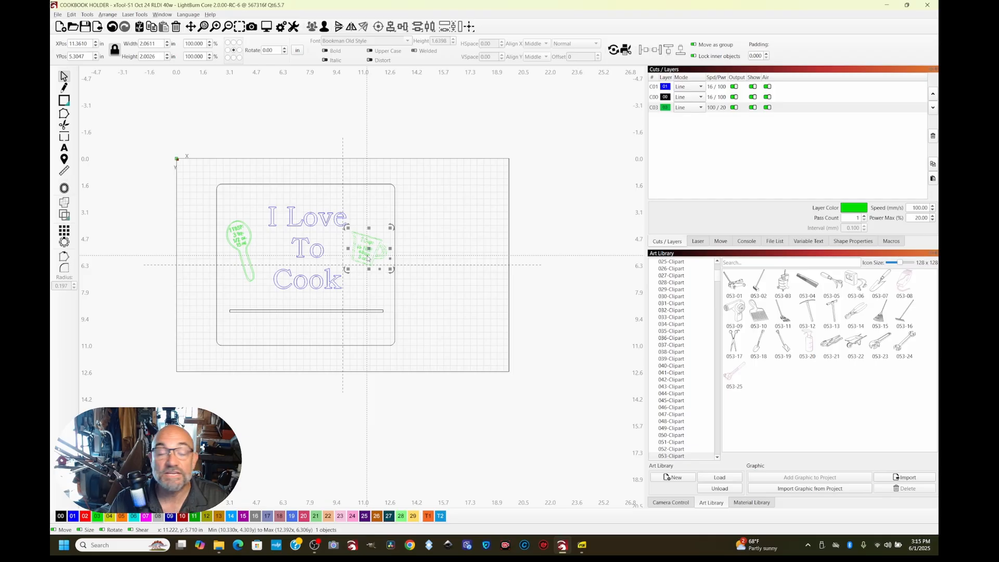
pyautogui.click(441, 285)
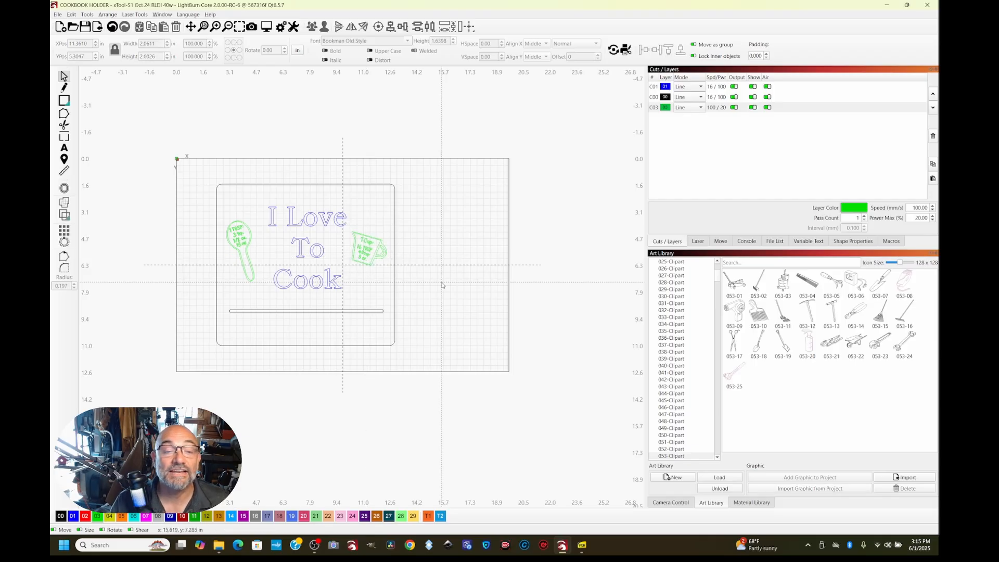
# Preview the laser job for the full cookbook holder layout, and close the preview
pyautogui.hotkey('alt', 'p')
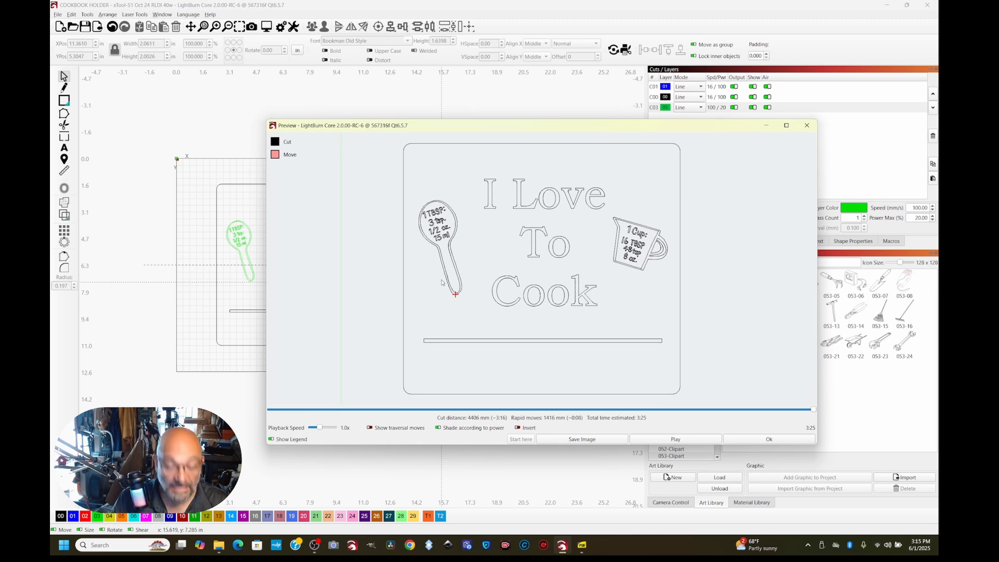
pyautogui.press('Escape')
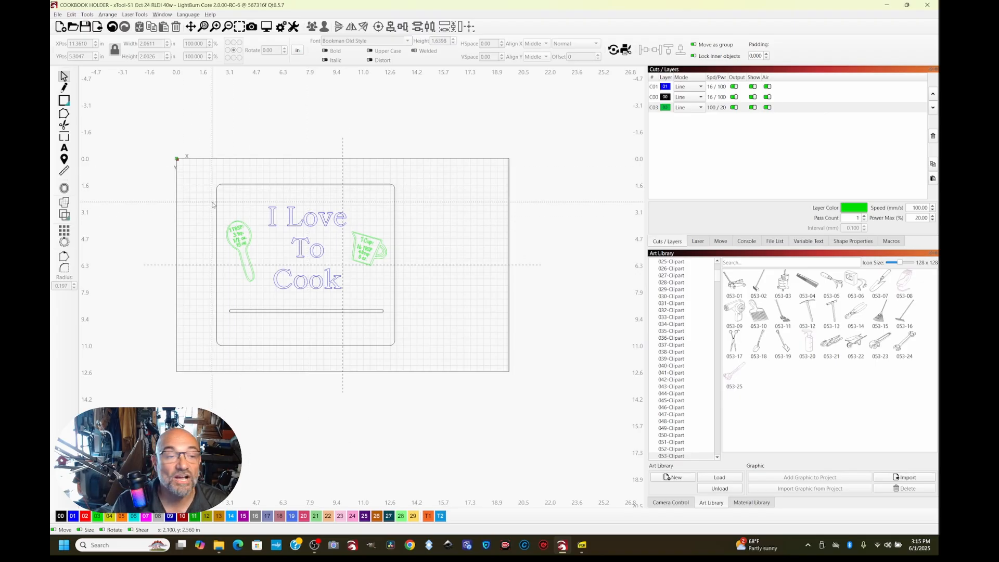
# Draw a square about 0.65 by 0.63 in above the spoon and preview the laser job with it included
pyautogui.click(64, 100)
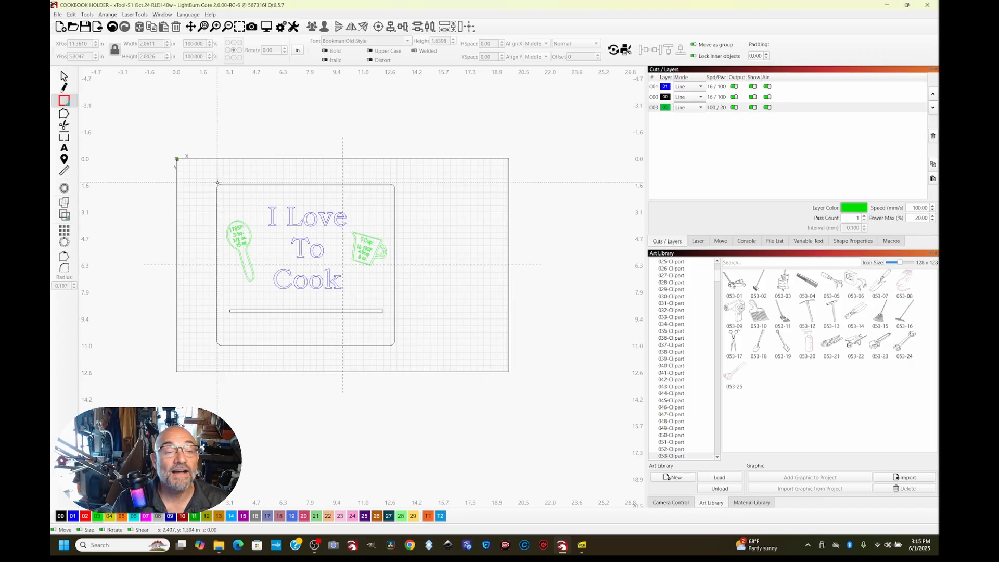
pyautogui.moveTo(230, 184)
pyautogui.mouseDown()
pyautogui.moveTo(253, 213)
pyautogui.moveTo(241, 195)
pyautogui.mouseUp()
pyautogui.moveTo(236, 196); pyautogui.dragTo(248, 204)
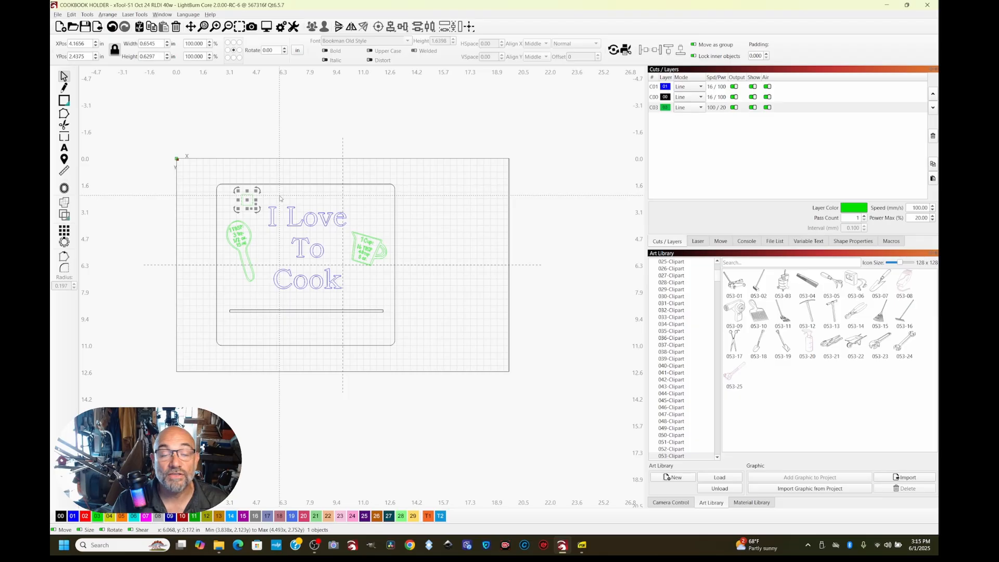
pyautogui.hotkey('alt', 'space')
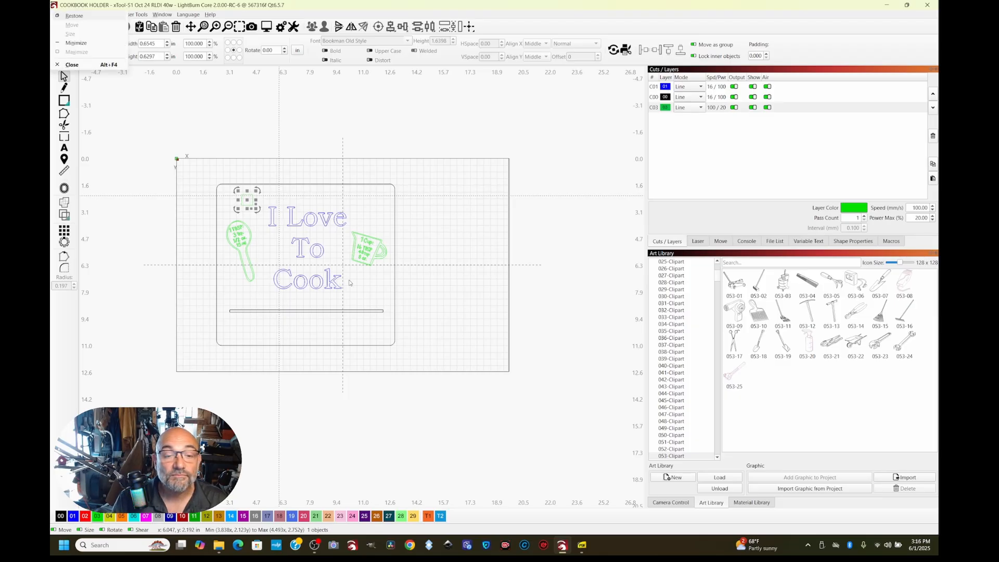
pyautogui.hotkey('alt', 'p')
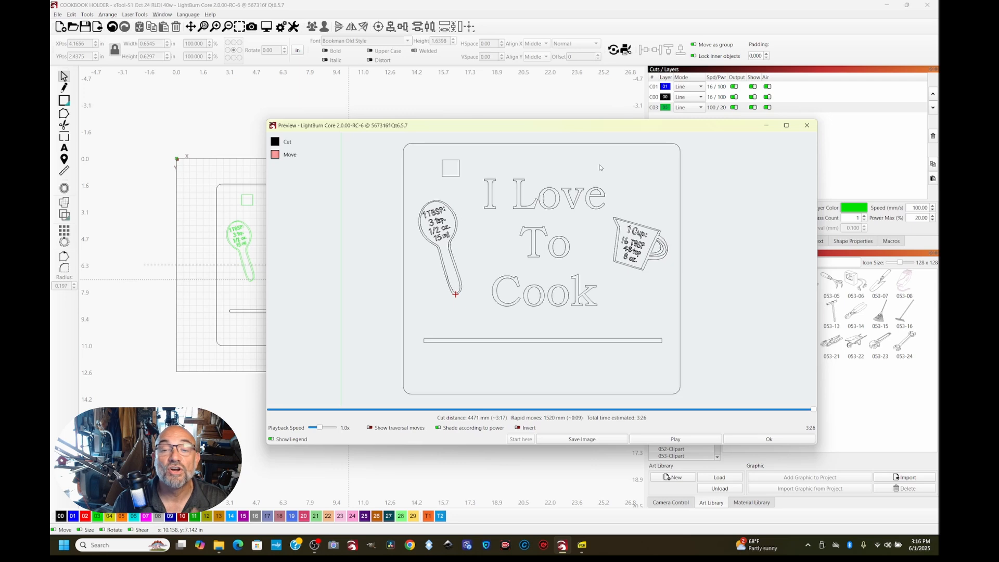
pyautogui.click(809, 127)
# Assign the 3.00mm Walnut Plywood Score/Etch preset from the 101materials library to the measuring cup's green layer C03
pyautogui.click(366, 257)
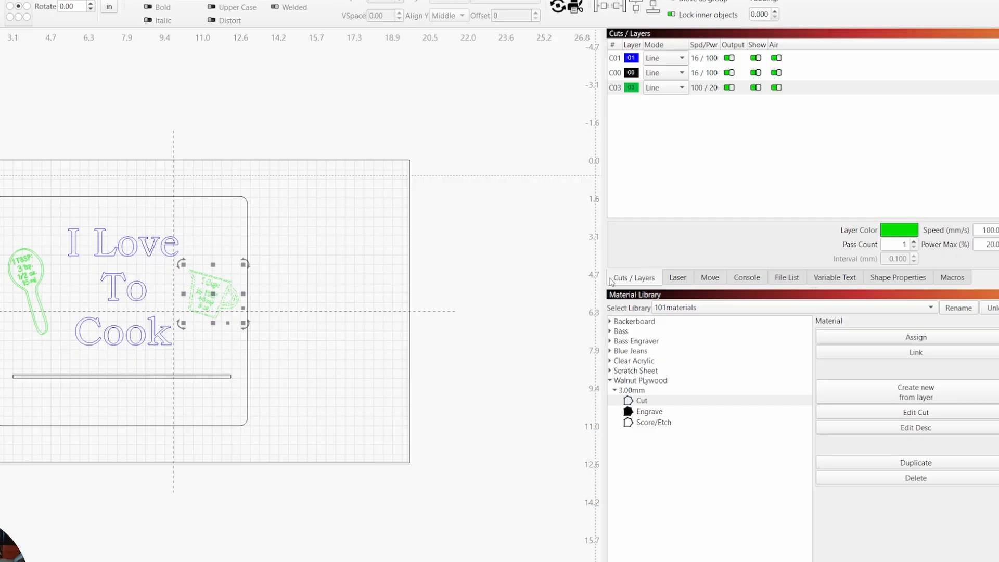
pyautogui.click(648, 172)
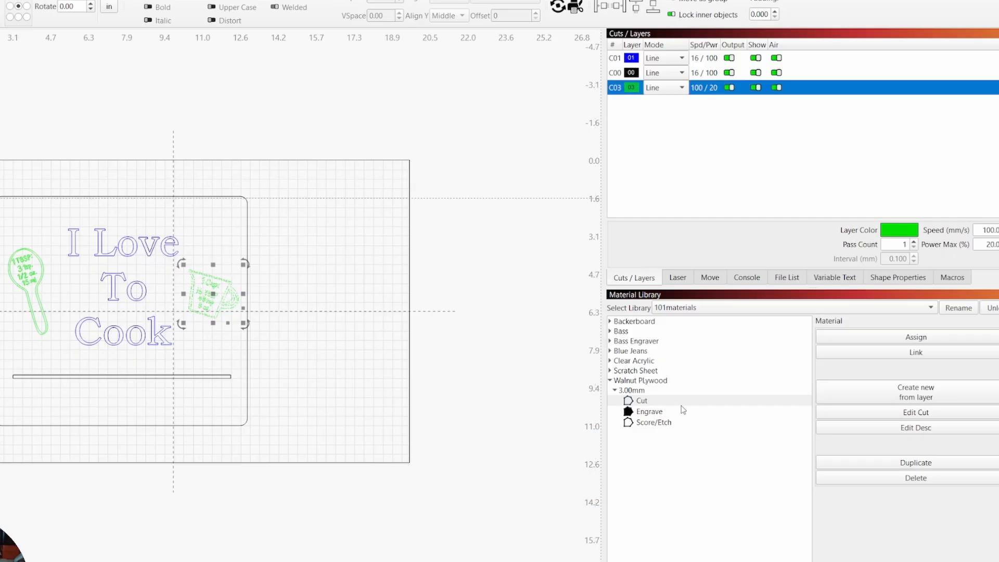
pyautogui.click(668, 423)
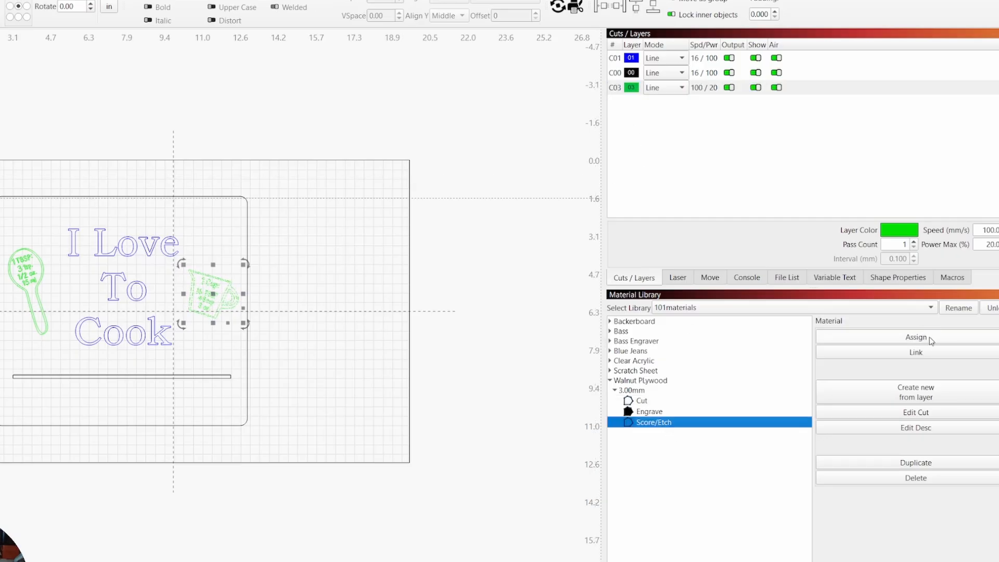
pyautogui.click(906, 338)
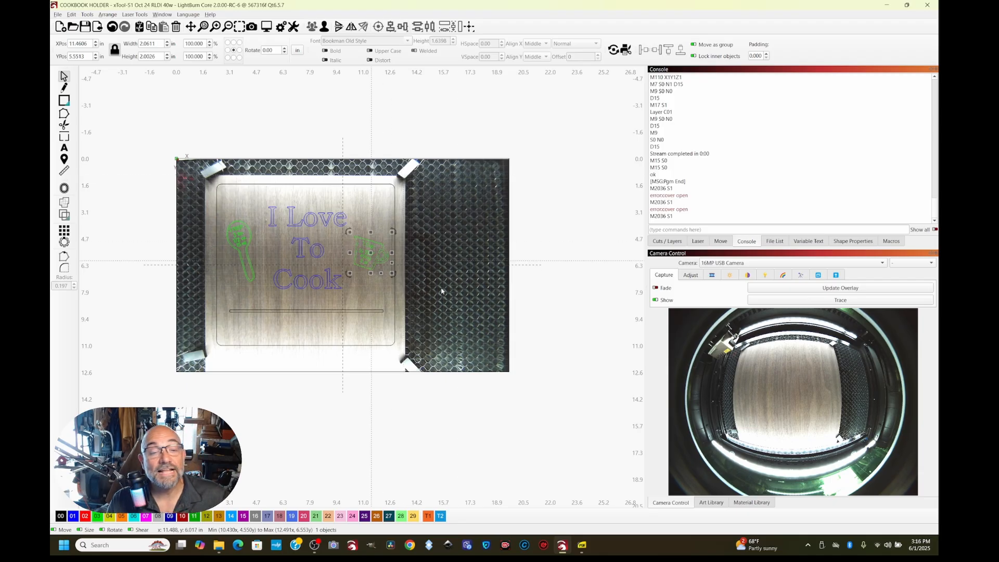
# Enlarge the "I Love To Cook" text slightly over the camera image, and move layer C03 up in the cut order
pyautogui.moveTo(265, 203); pyautogui.dragTo(254, 201)
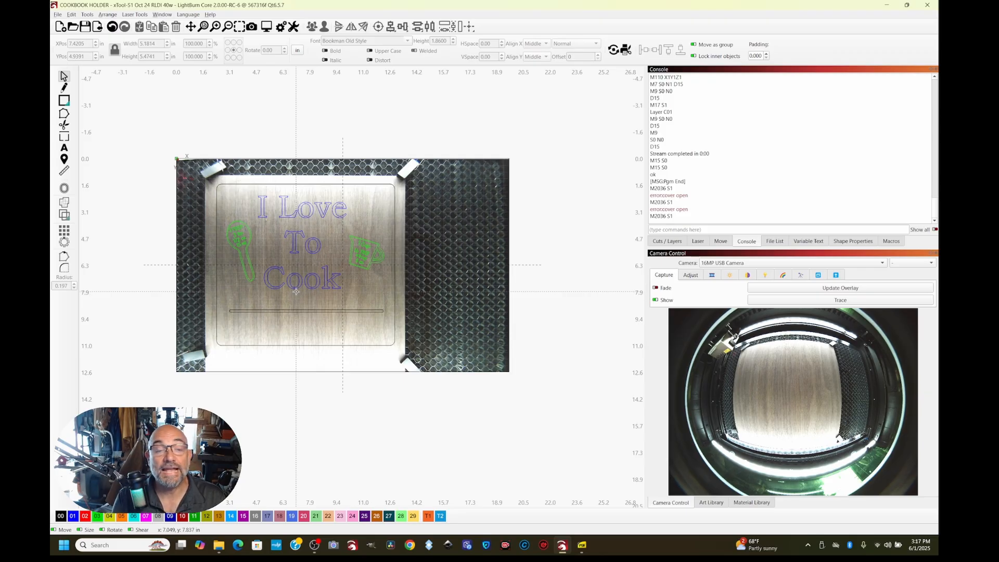
pyautogui.click(668, 241)
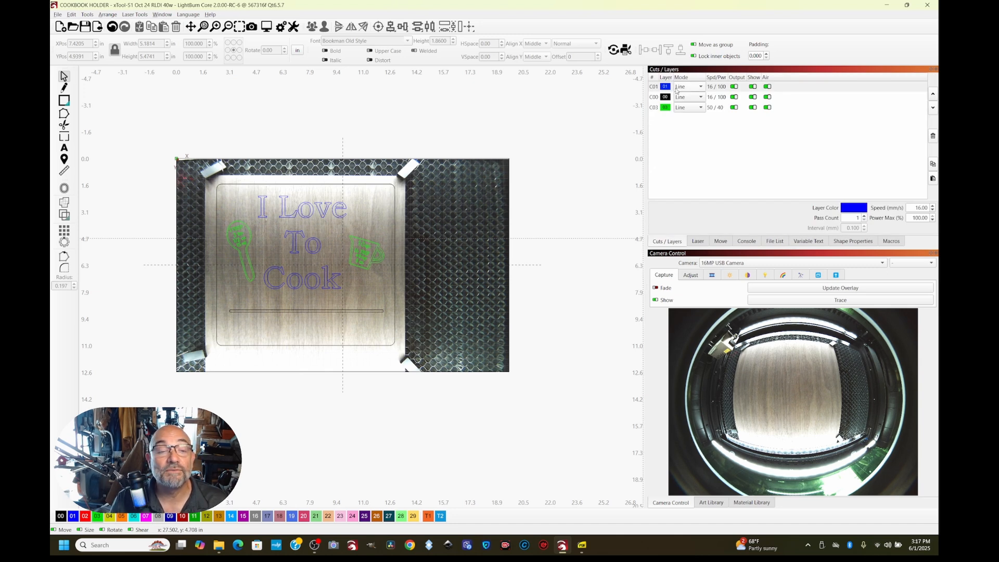
pyautogui.click(658, 108)
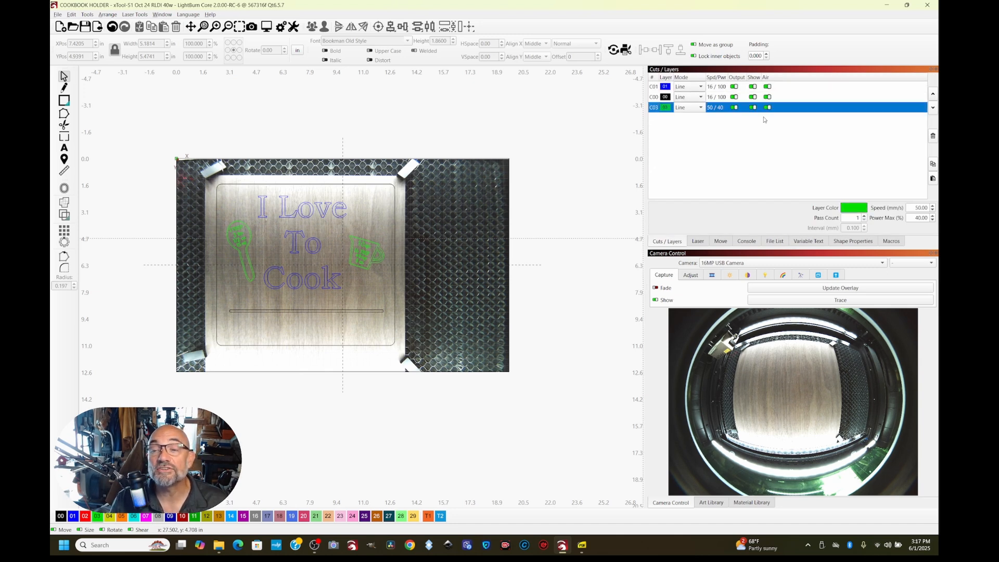
pyautogui.click(932, 94)
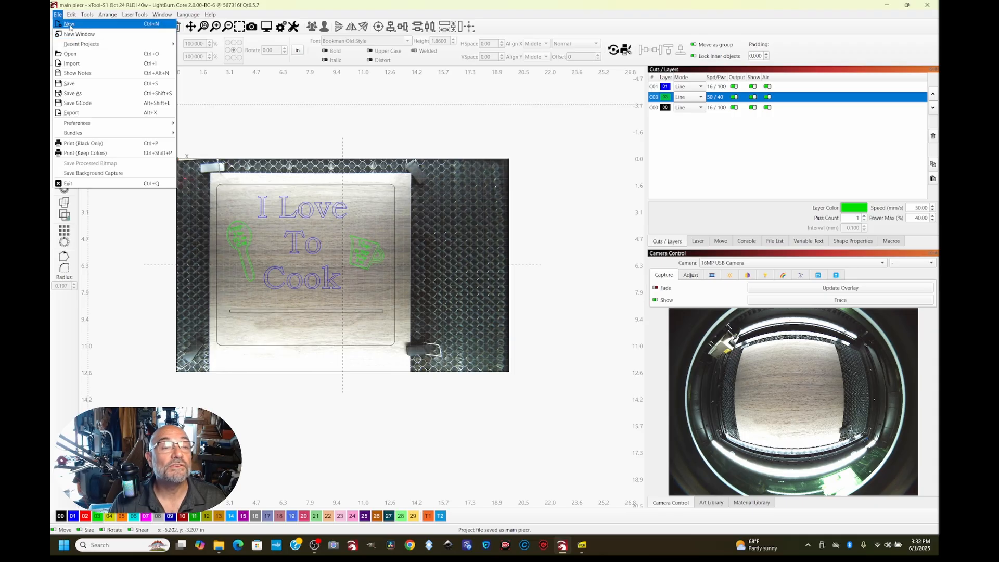
# Start a new project and draw a rectangle about 9.4 by 7.6 in near the middle of the work area
pyautogui.click(78, 31)
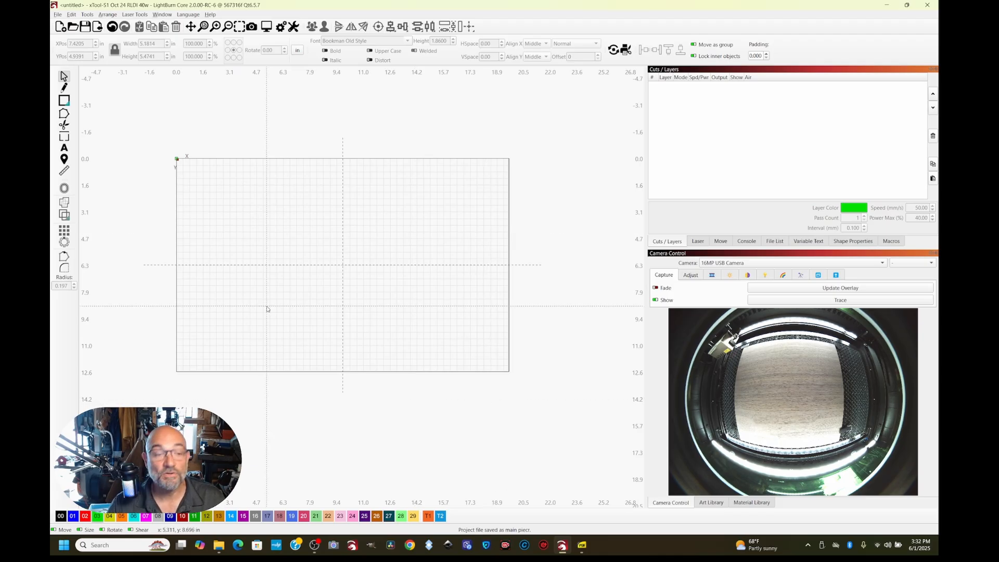
pyautogui.click(64, 100)
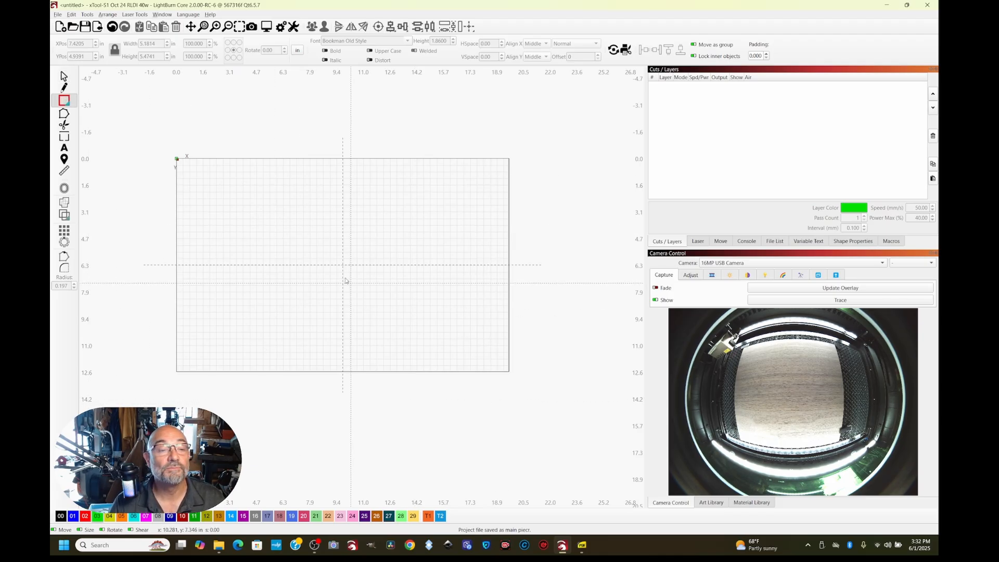
pyautogui.moveTo(233, 199); pyautogui.dragTo(392, 327)
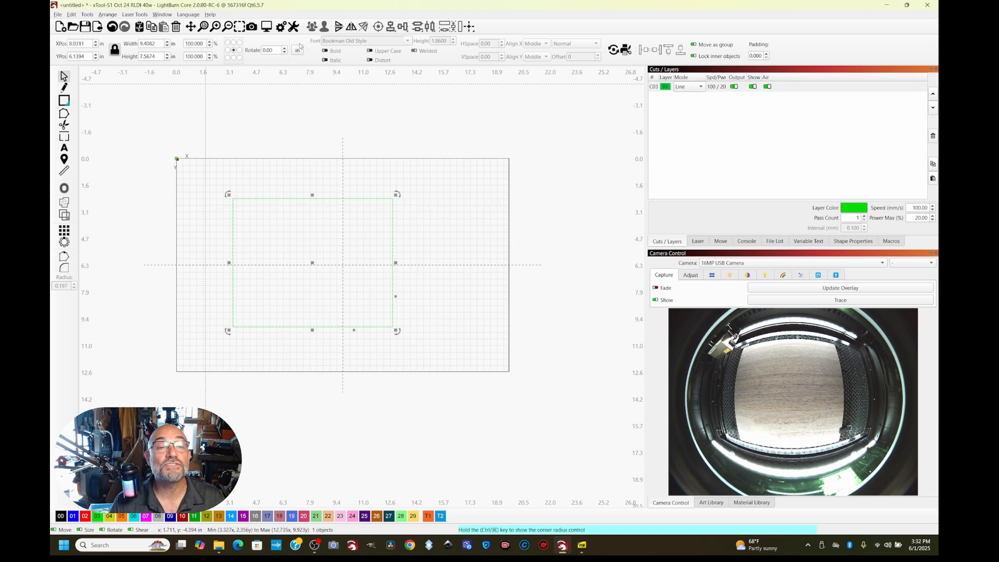
# Set the rectangle's width to 9 in, unlock its aspect ratio, and set its height to 7 in
pyautogui.moveTo(162, 45); pyautogui.dragTo(122, 44)
pyautogui.write('6')
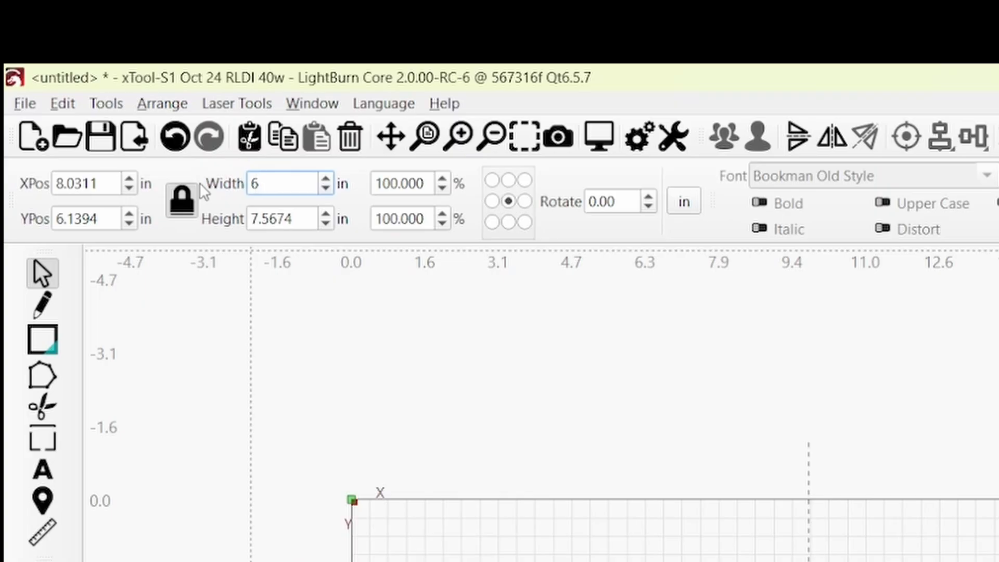
pyautogui.press('BackSpace')
pyautogui.write('9')
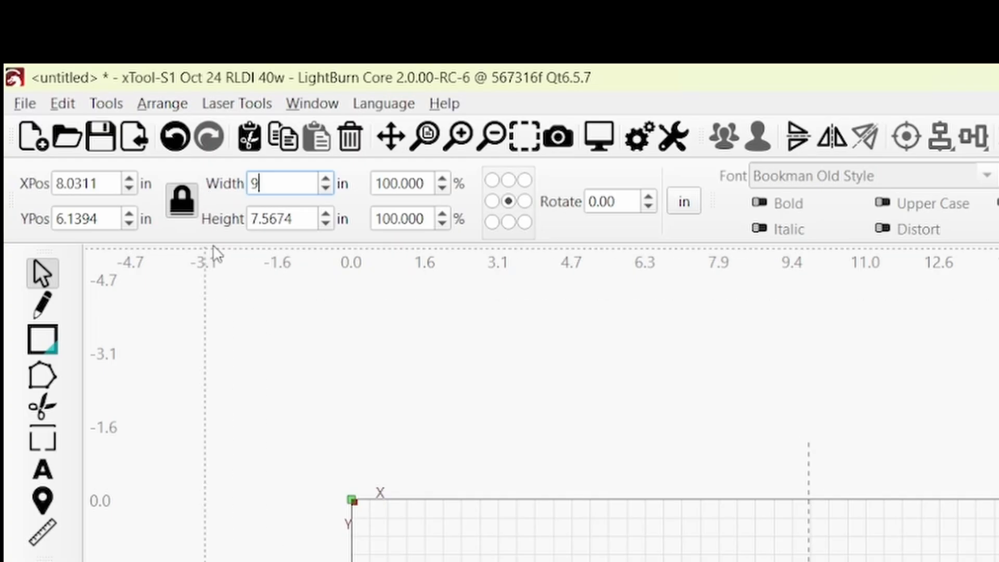
pyautogui.moveTo(300, 223); pyautogui.dragTo(221, 233)
pyautogui.click(192, 203)
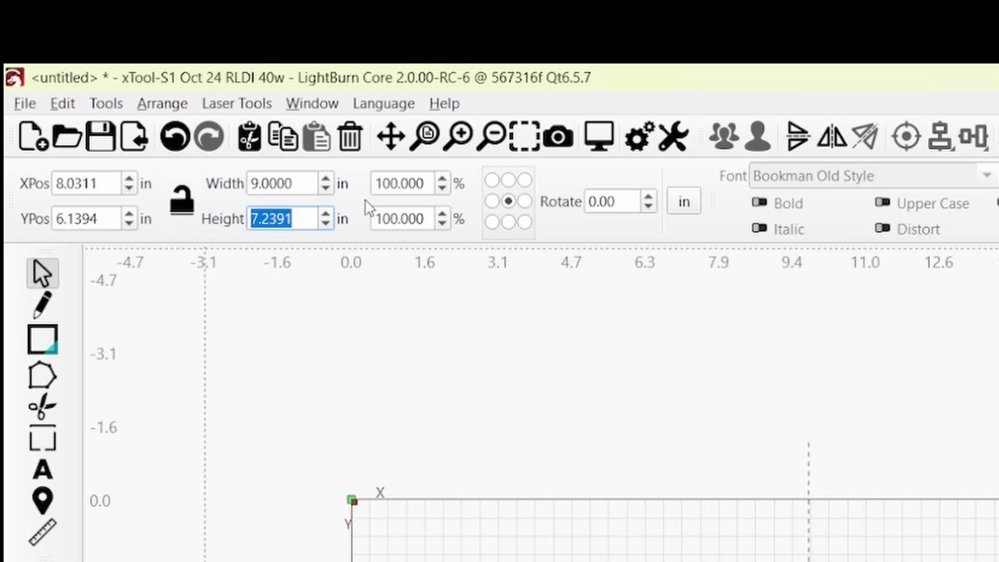
pyautogui.write('7')
pyautogui.press('Return')
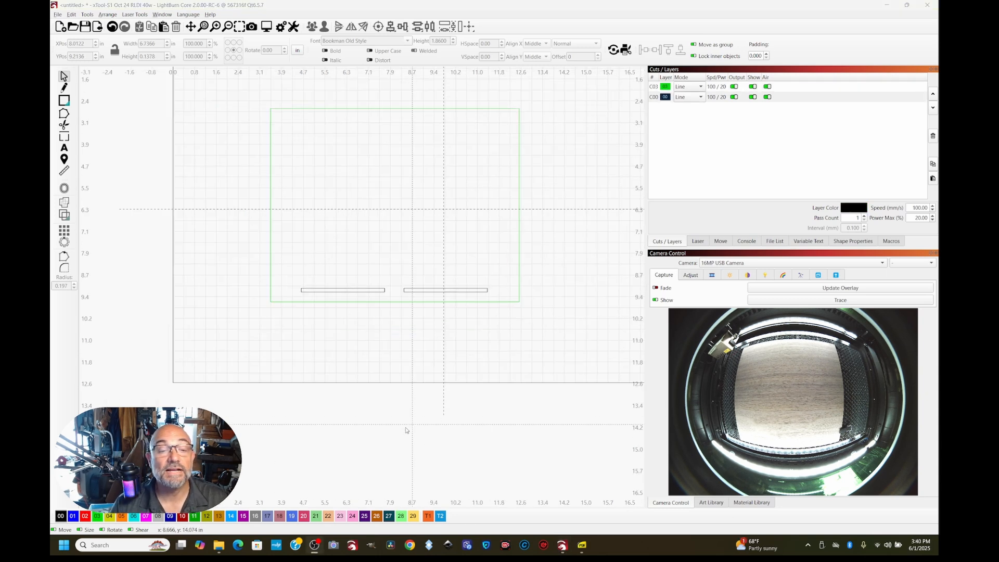
# Select both narrow slots near the rectangle's lower edge and align them by their top edges
pyautogui.scroll(3, 393, 430)
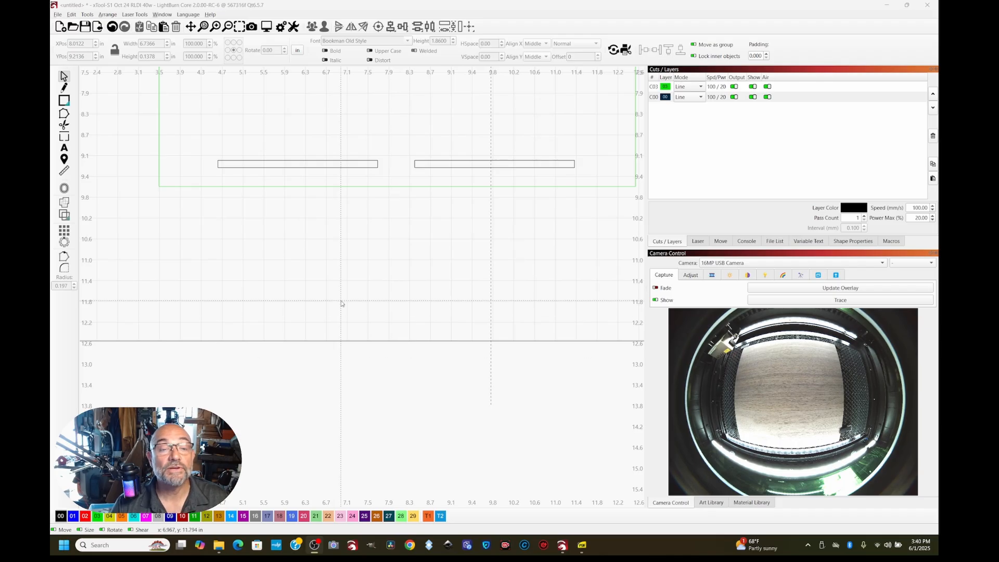
pyautogui.scroll(1, 341, 301)
pyautogui.moveTo(345, 341); pyautogui.dragTo(347, 368)
pyautogui.scroll(-1, 346, 367)
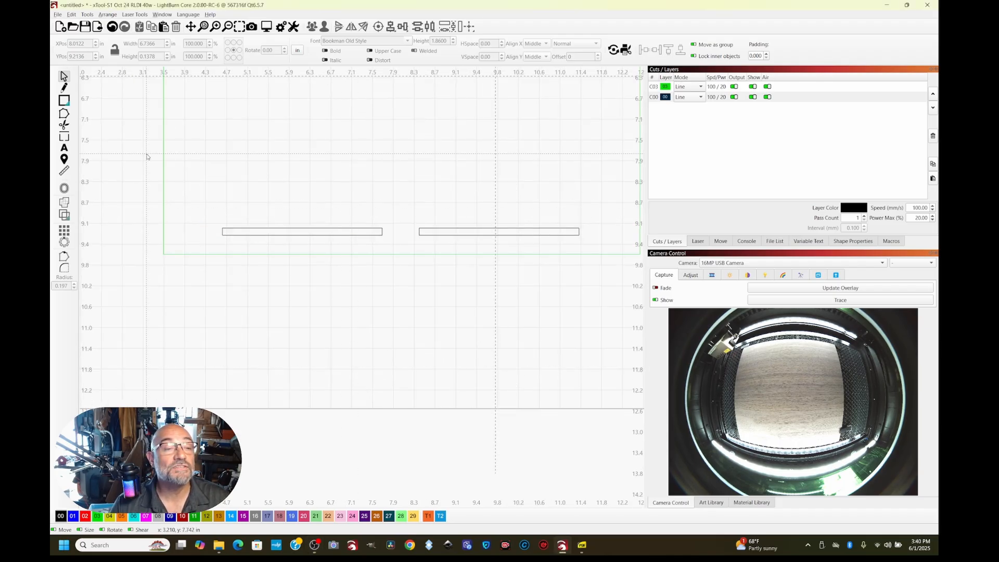
pyautogui.press('Tab')
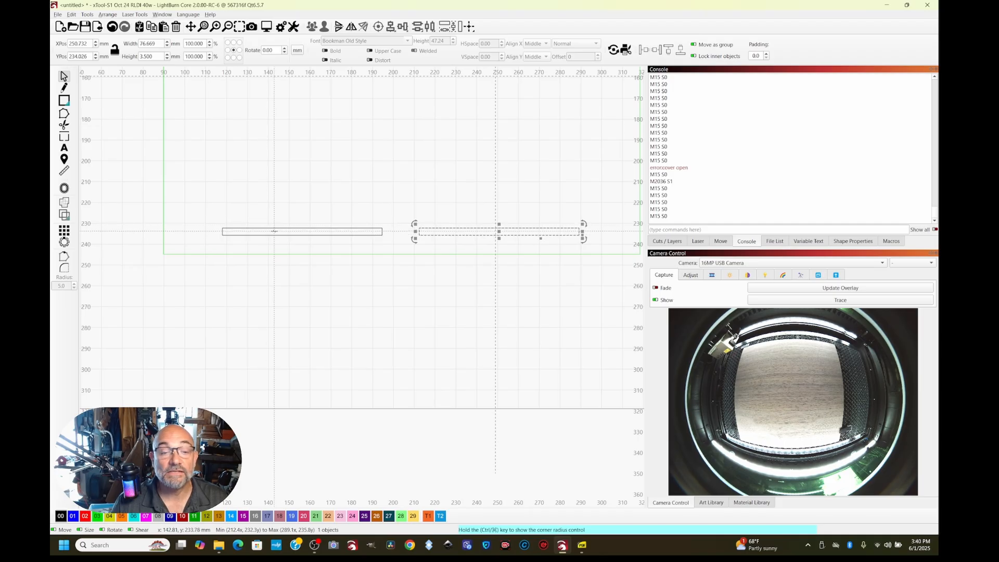
pyautogui.click(274, 228)
pyautogui.keyDown('shift'); pyautogui.click(274, 228); pyautogui.keyUp('shift')
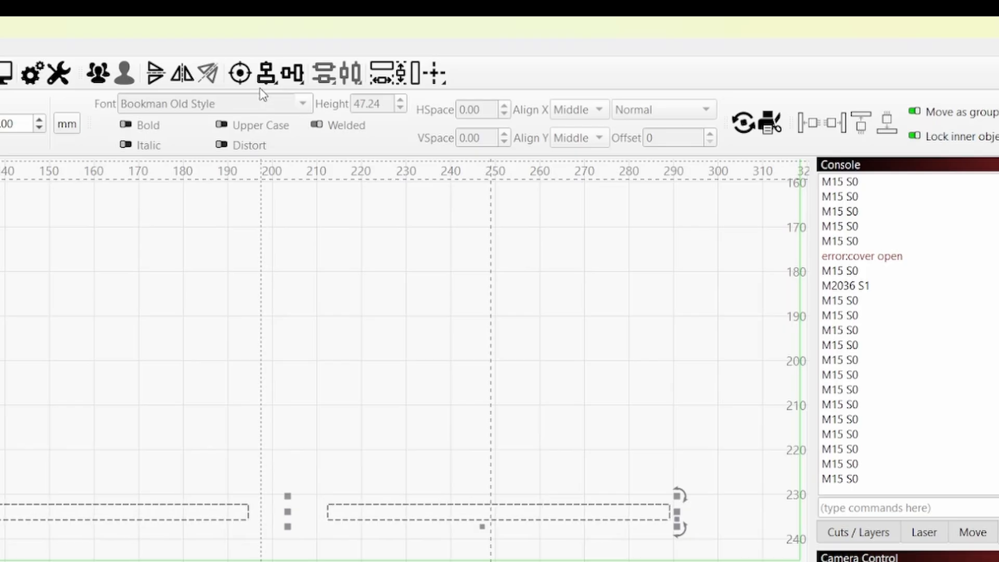
pyautogui.click(402, 26)
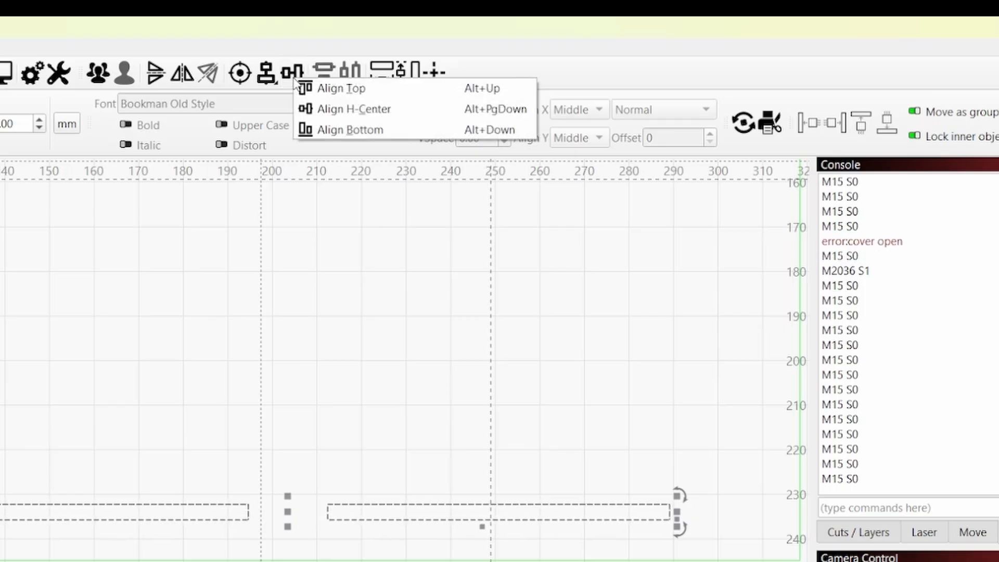
pyautogui.click(326, 89)
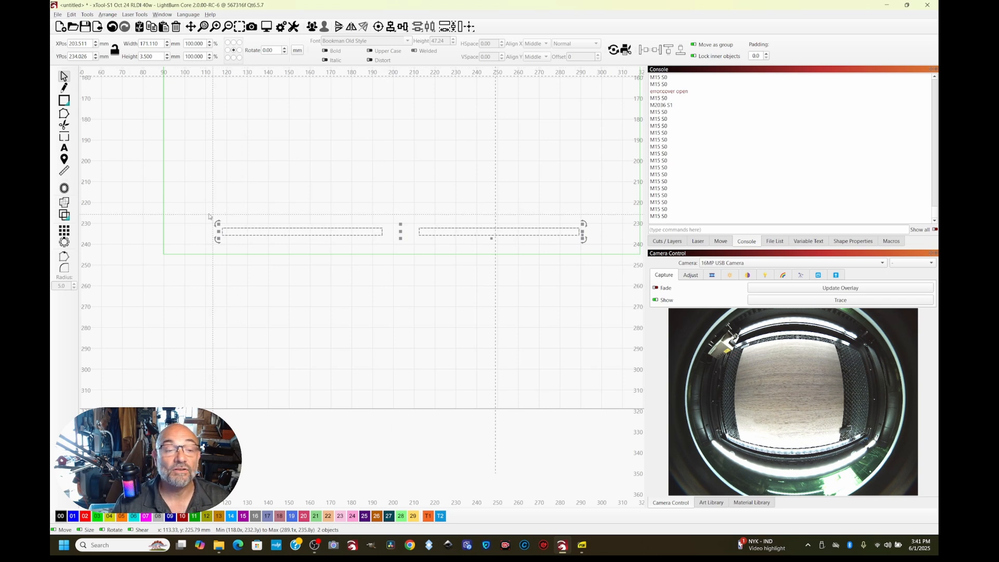
pyautogui.click(181, 285)
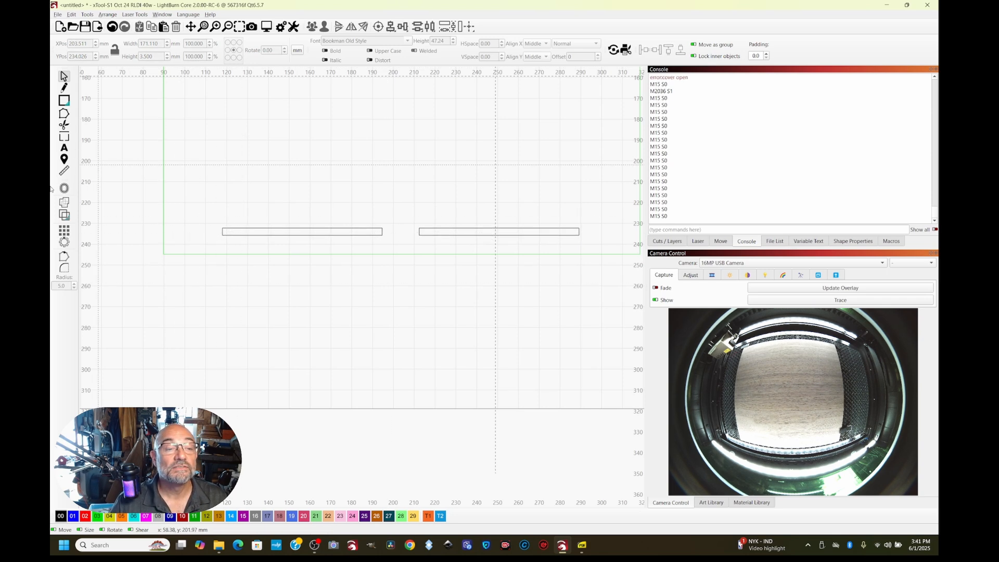
# Measure the gap between the rectangle's left edge and the left slot, and the left slot's length
pyautogui.click(64, 170)
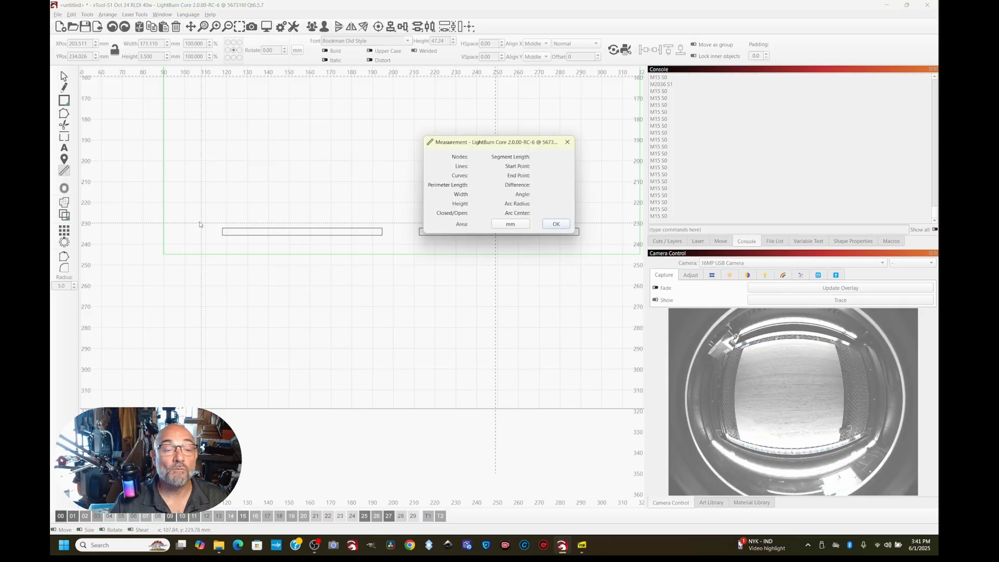
pyautogui.click(164, 227)
pyautogui.moveTo(165, 230); pyautogui.dragTo(222, 232)
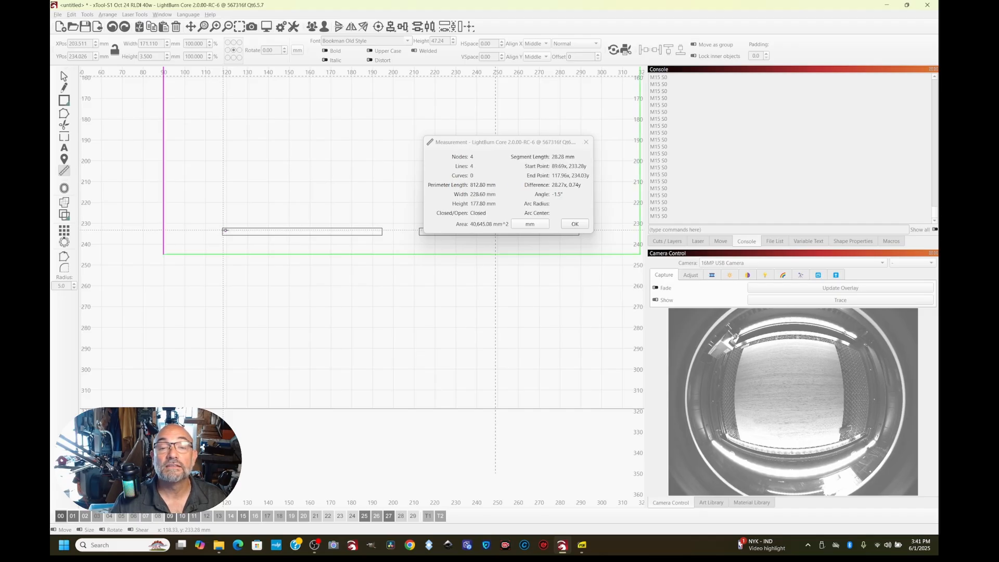
pyautogui.click(311, 228)
# Measure the gap from the right slot to the rectangle's right edge, and from the bottom edge up to the left slot
pyautogui.click(540, 146)
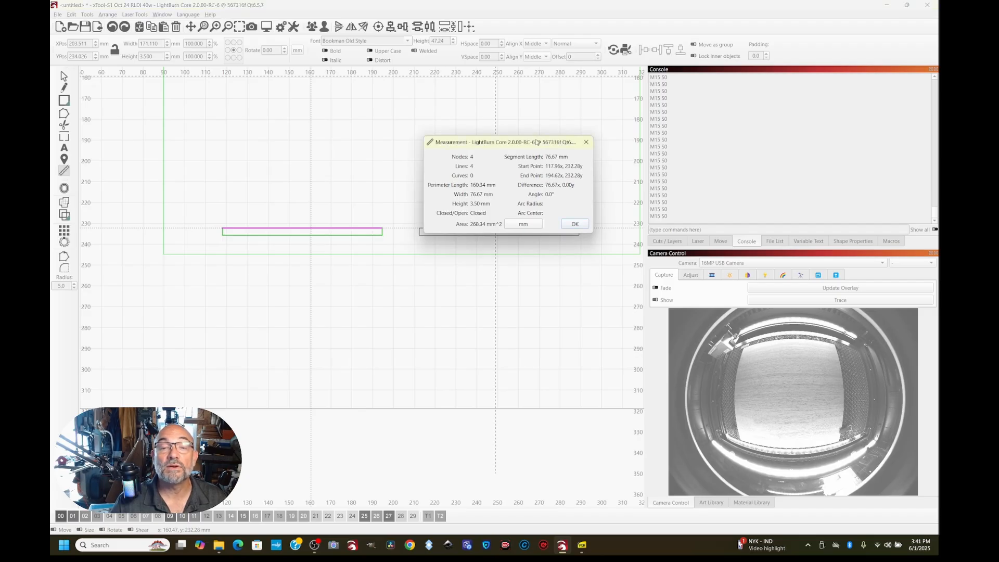
pyautogui.moveTo(537, 142); pyautogui.dragTo(384, 164)
pyautogui.moveTo(409, 199); pyautogui.dragTo(597, 198)
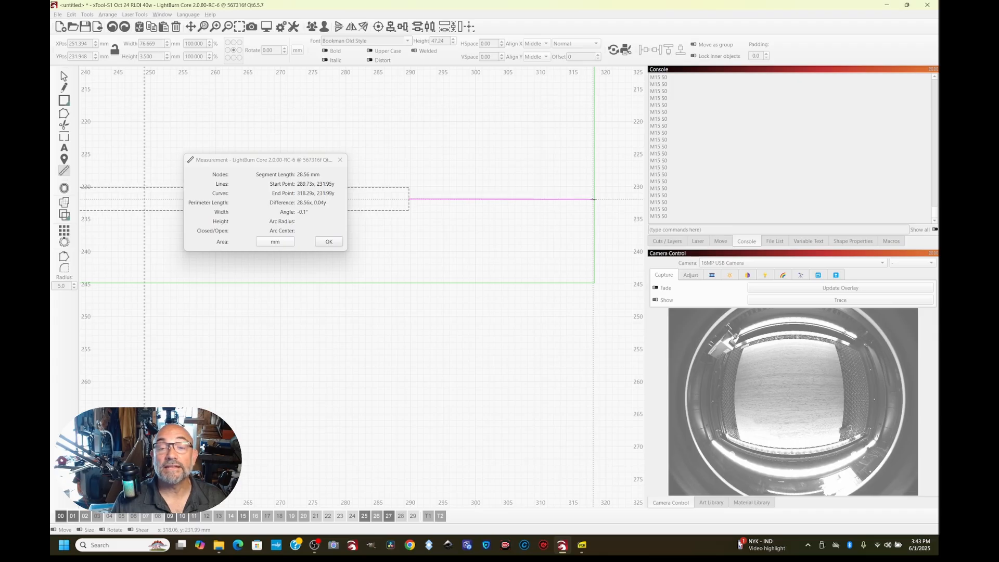
pyautogui.scroll(-5, 593, 199)
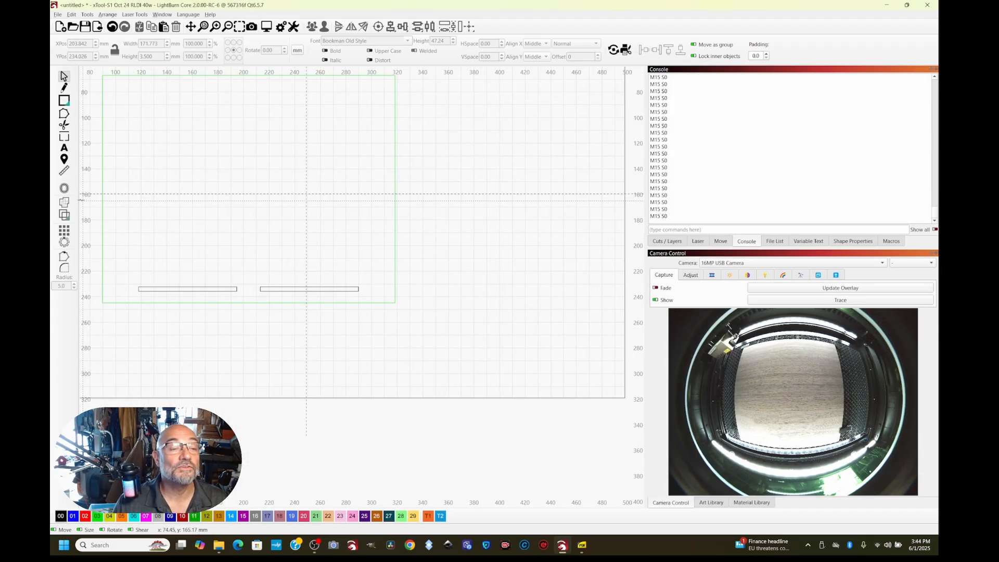
pyautogui.click(64, 171)
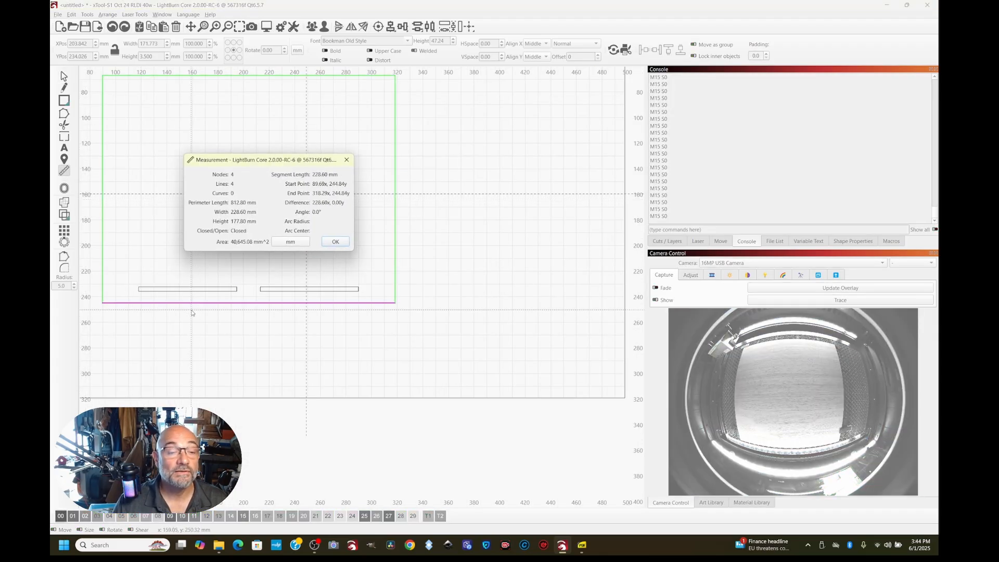
pyautogui.moveTo(194, 301); pyautogui.dragTo(196, 291)
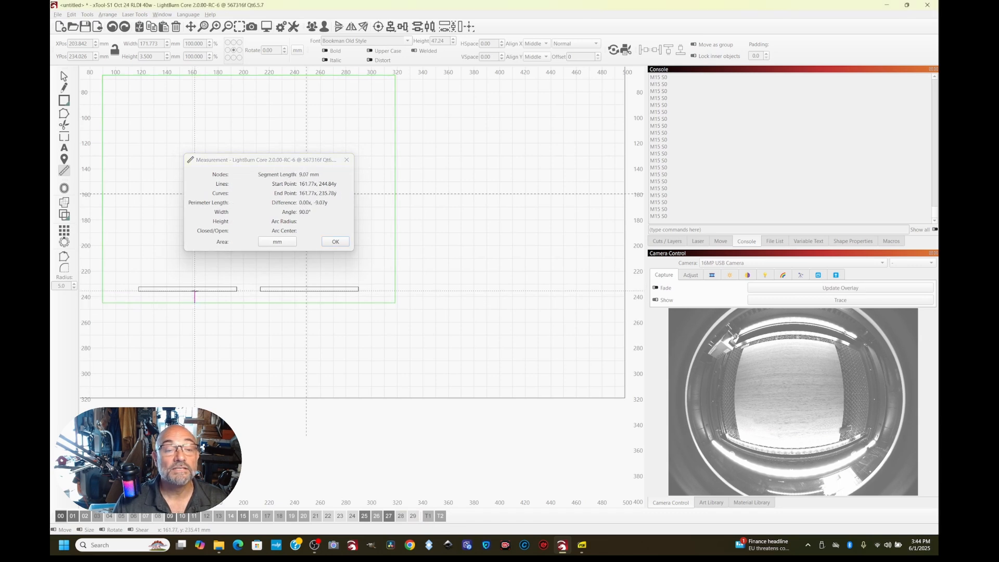
# Update the camera overlay and move the slotted rectangle up onto the upper area of the walnut sheet
pyautogui.moveTo(195, 291); pyautogui.dragTo(195, 292)
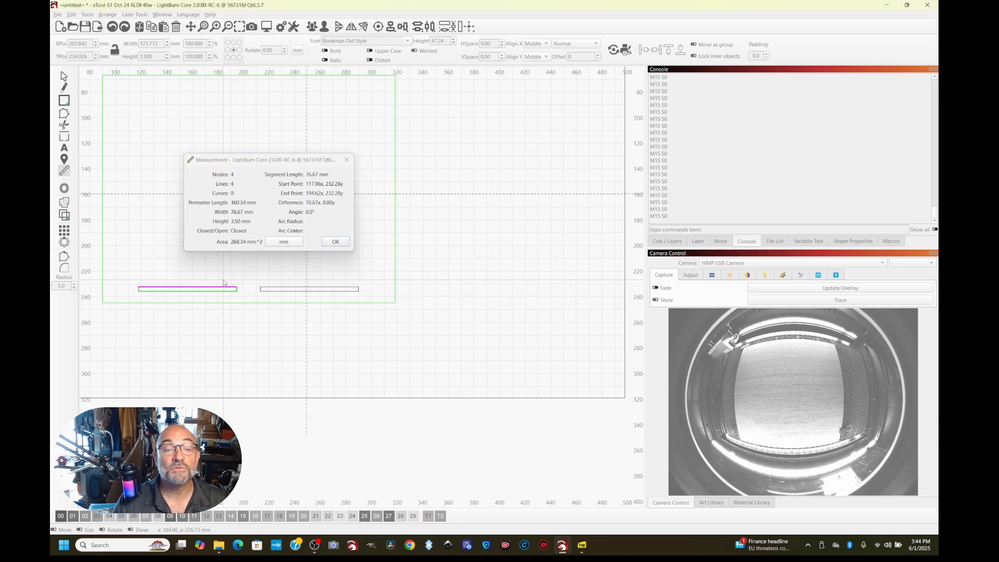
pyautogui.click(335, 242)
pyautogui.scroll(-4, 312, 208)
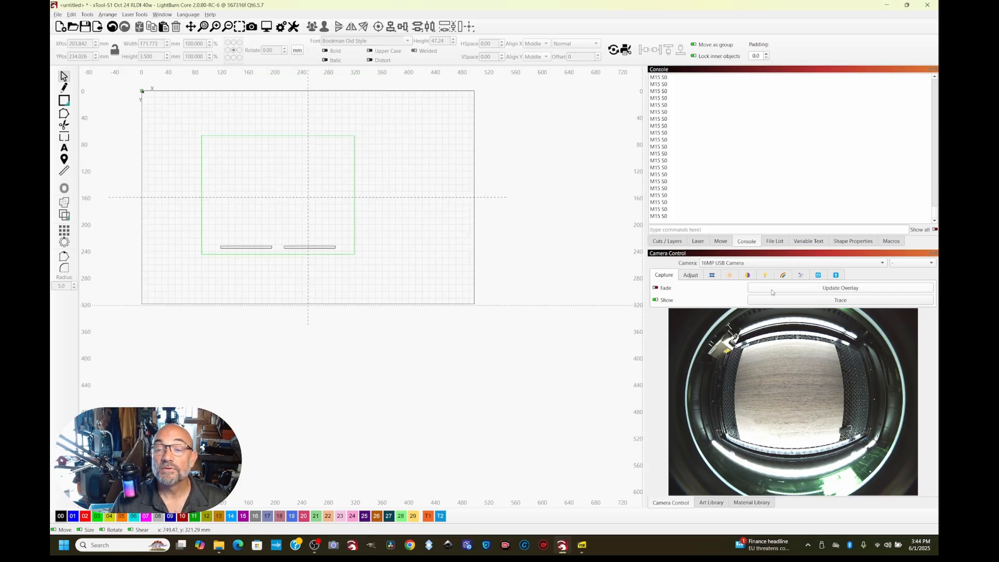
pyautogui.click(796, 290)
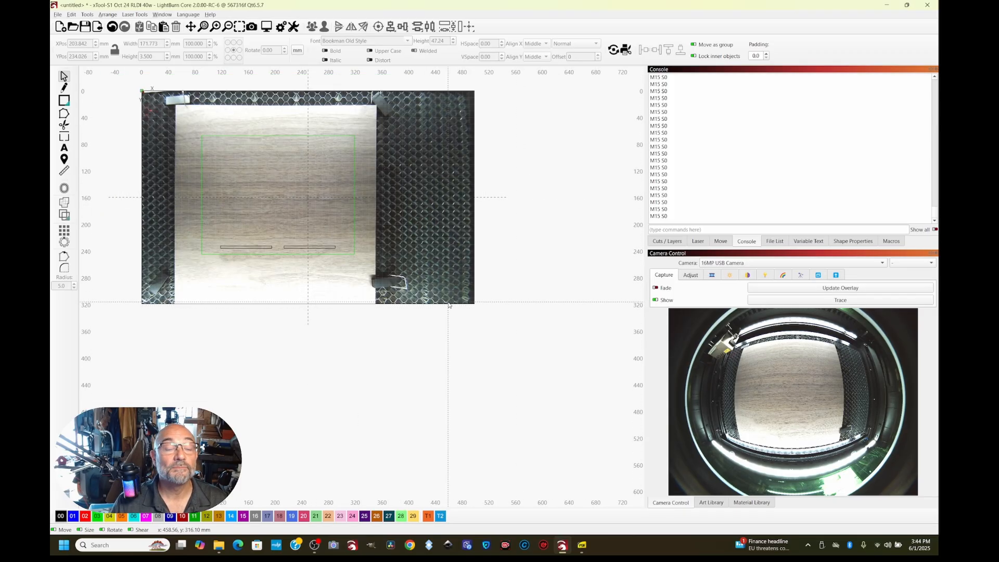
pyautogui.moveTo(277, 197); pyautogui.dragTo(262, 175)
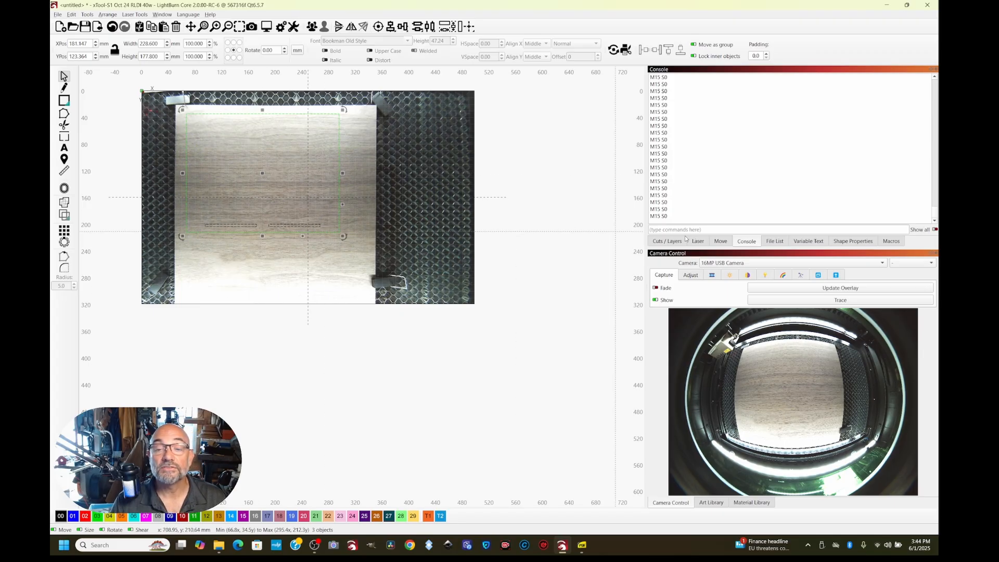
# Move the black 00 layer above the green 03 layer in the cut order
pyautogui.click(669, 241)
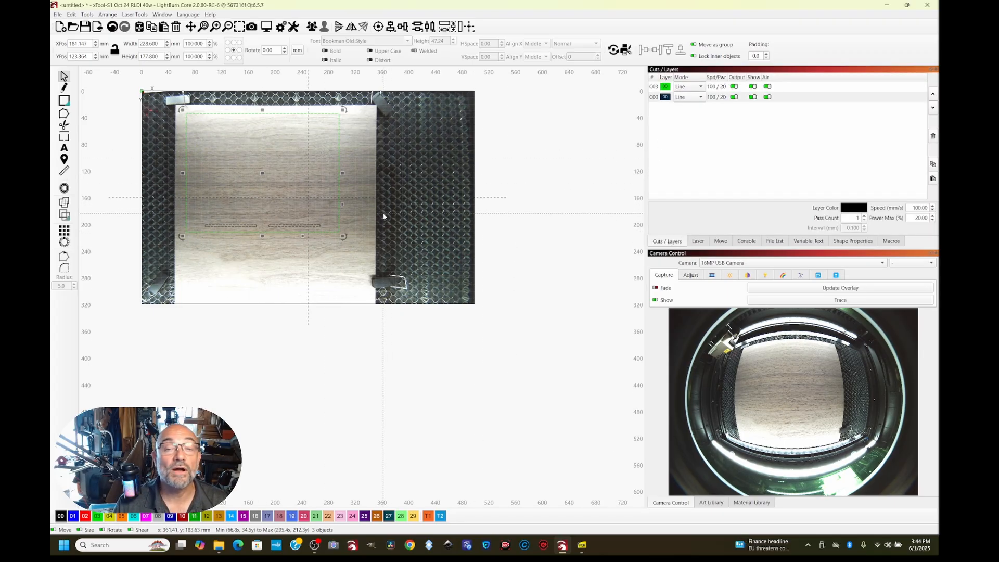
pyautogui.click(655, 99)
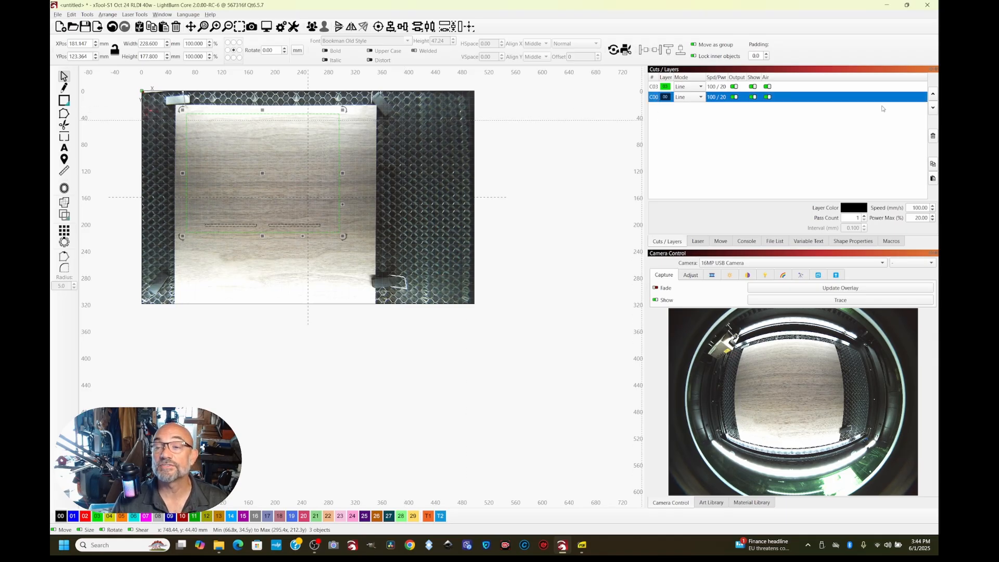
pyautogui.click(934, 95)
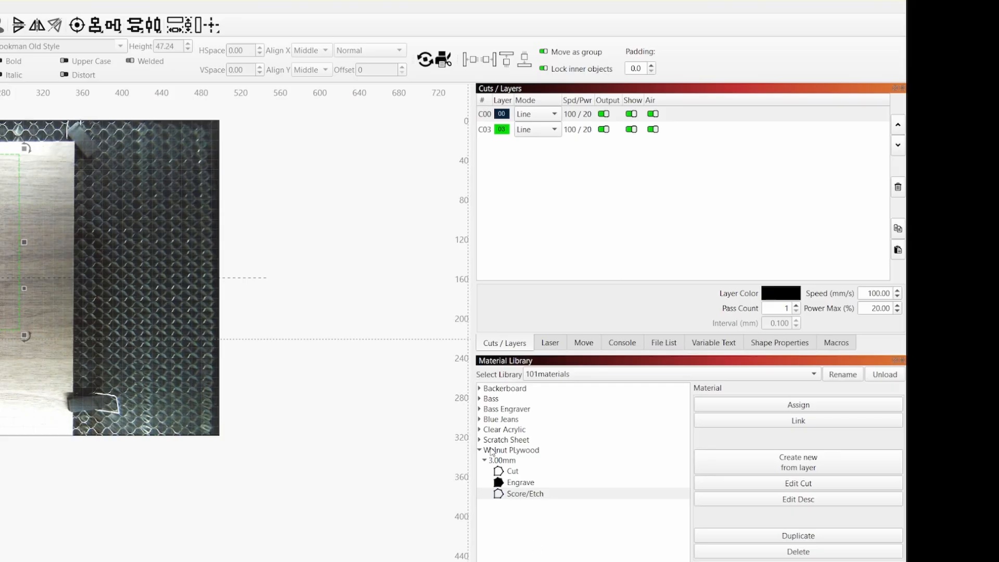
# Assign the 3.00mm Walnut Plywood Cut preset to both layers, C00 and C03
pyautogui.click(515, 472)
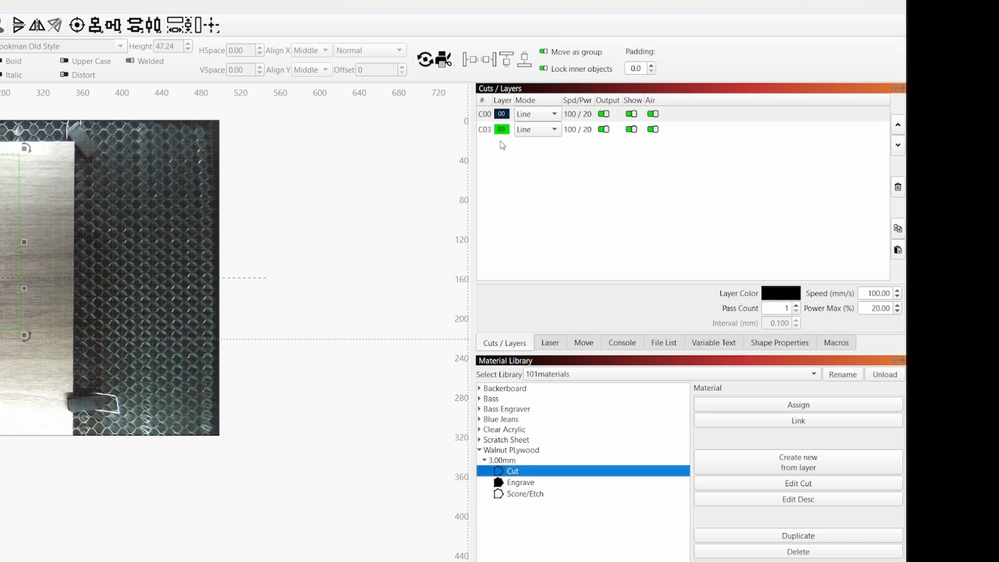
pyautogui.click(516, 116)
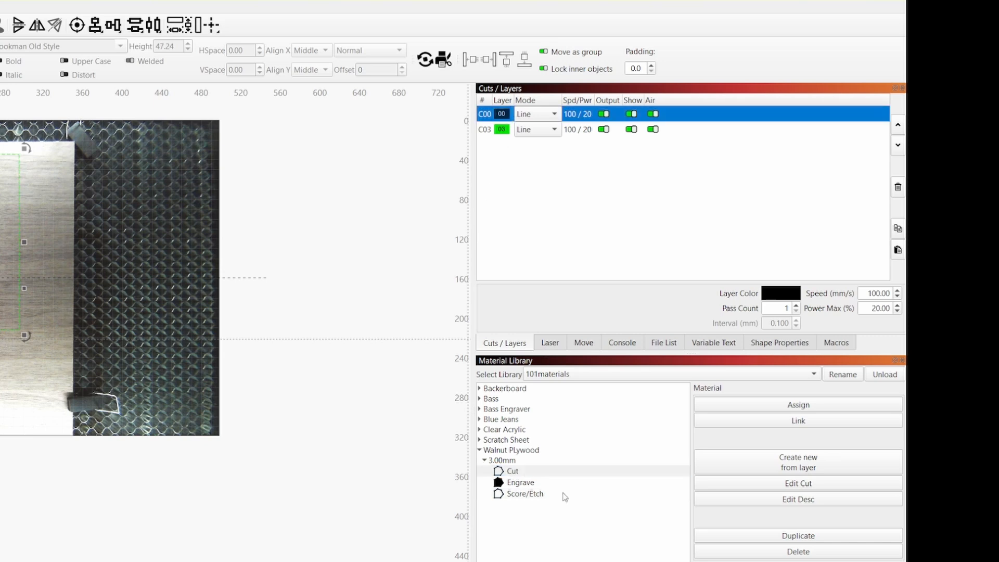
pyautogui.click(752, 405)
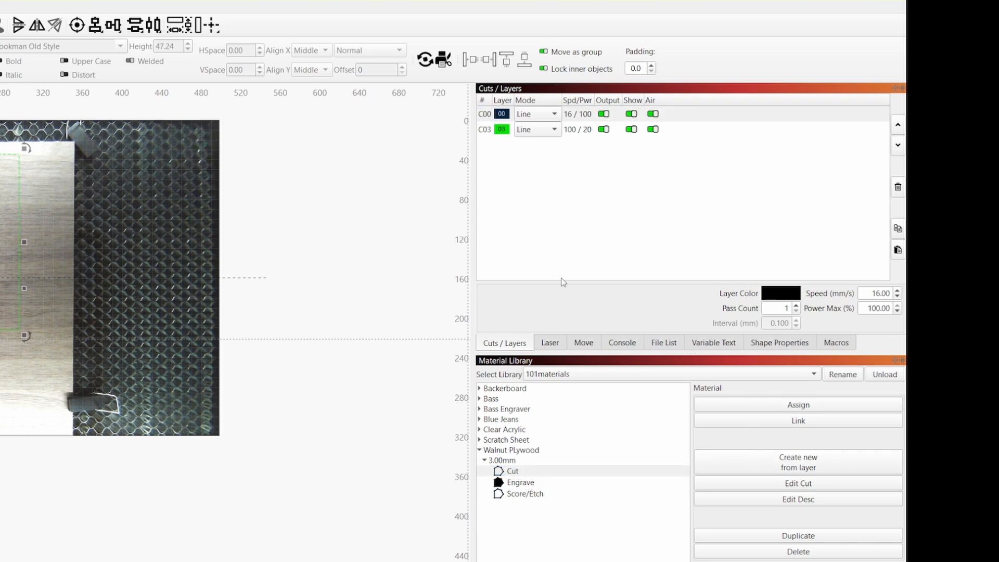
pyautogui.click(510, 115)
pyautogui.click(486, 129)
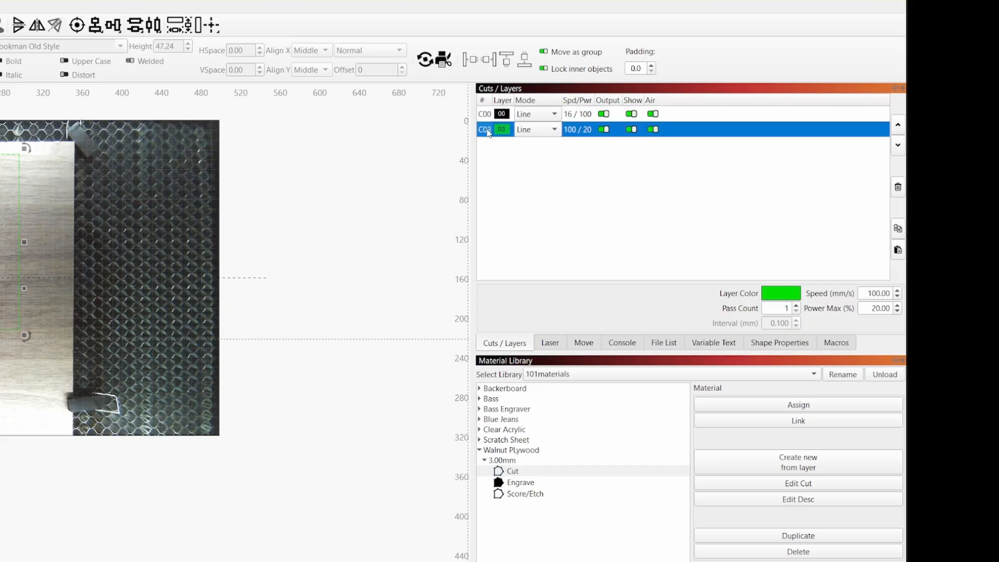
pyautogui.click(832, 407)
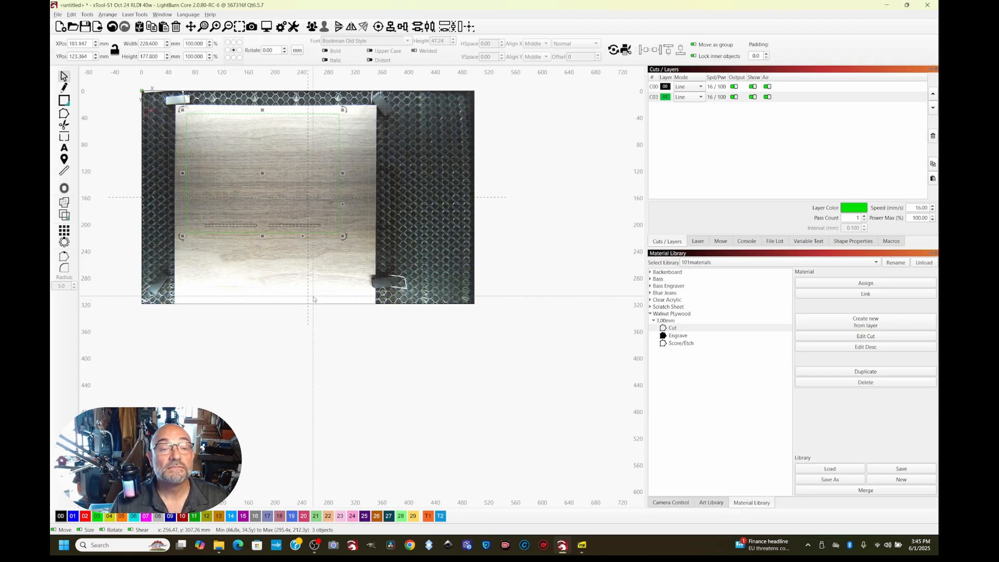
# Draw a rectangle about 267 mm wide and 81 mm high in the empty workspace
pyautogui.scroll(1, 313, 298)
pyautogui.scroll(-2, 314, 298)
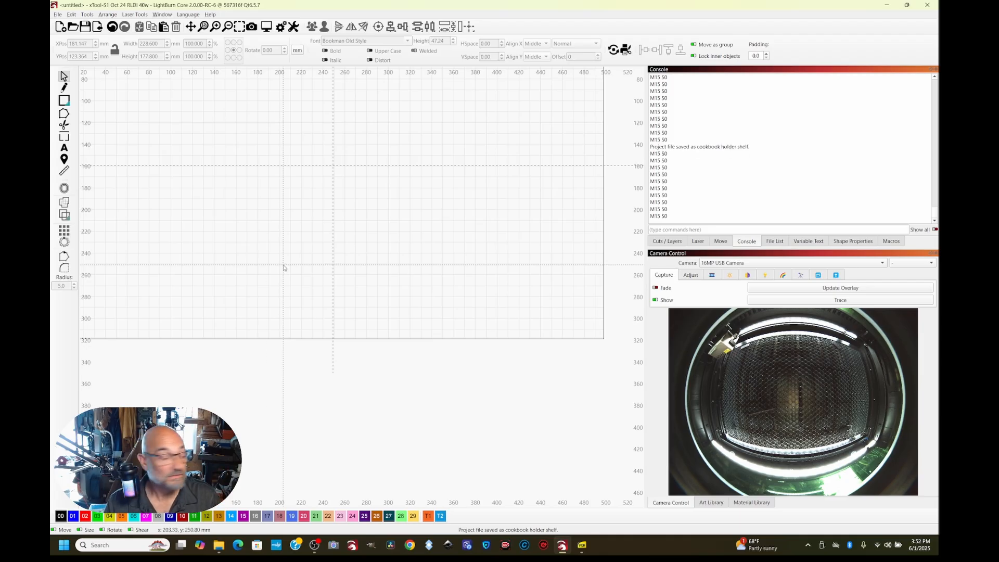
pyautogui.click(64, 100)
pyautogui.click(114, 103)
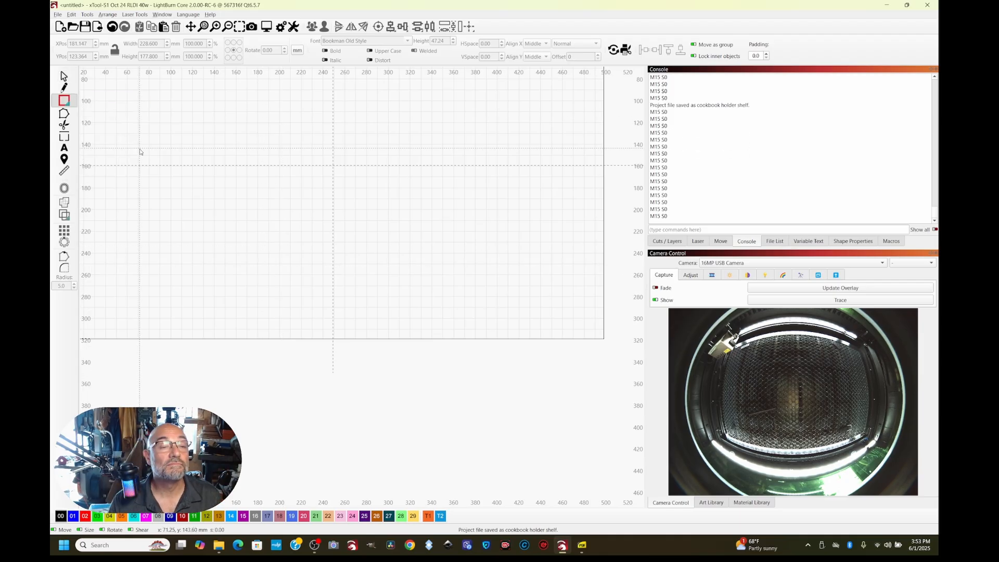
pyautogui.moveTo(144, 127); pyautogui.dragTo(436, 216)
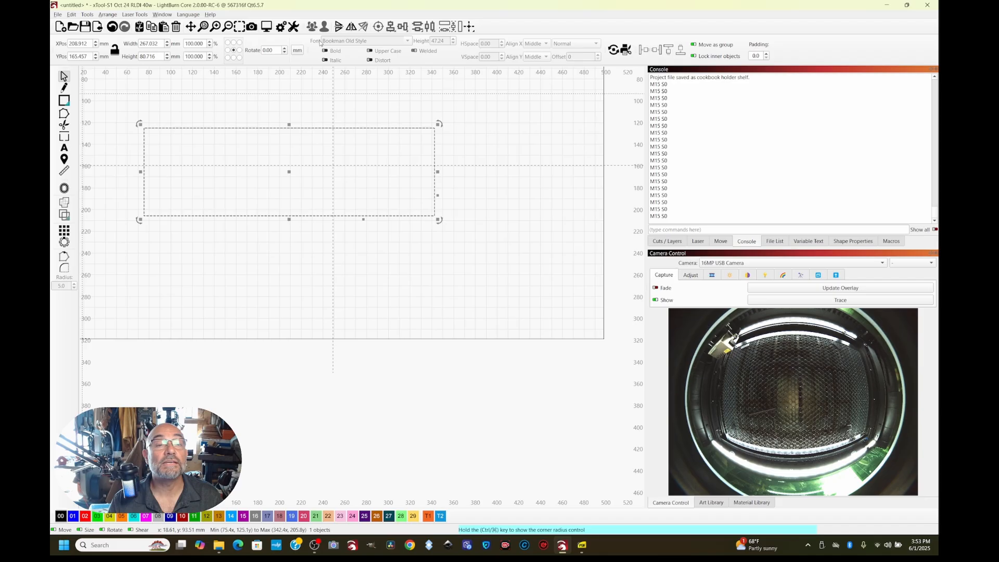
# Switch the units to inches and set the rectangle's width to 10.5 in
pyautogui.click(299, 50)
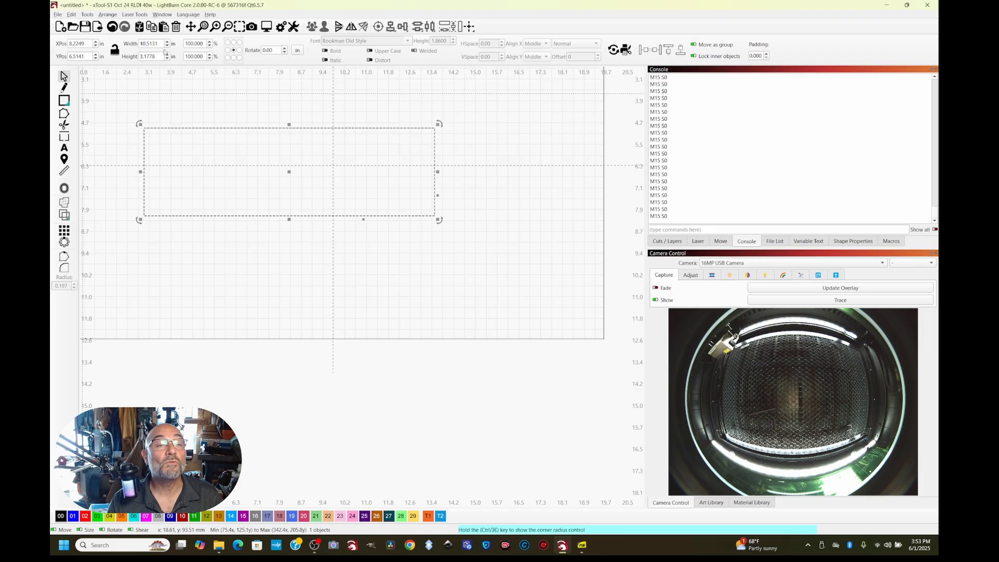
pyautogui.click(160, 44)
pyautogui.moveTo(158, 43); pyautogui.dragTo(128, 44)
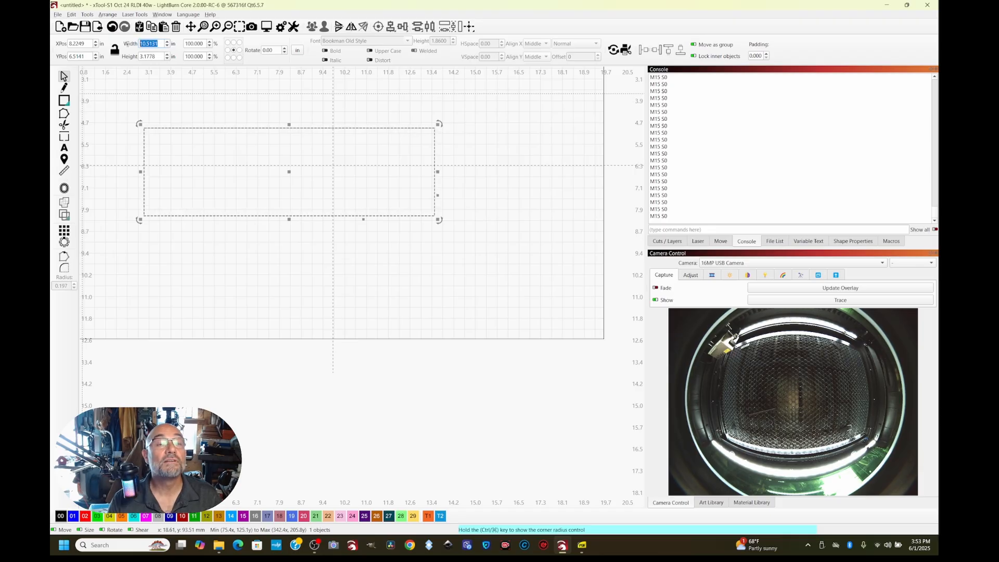
pyautogui.write('10')
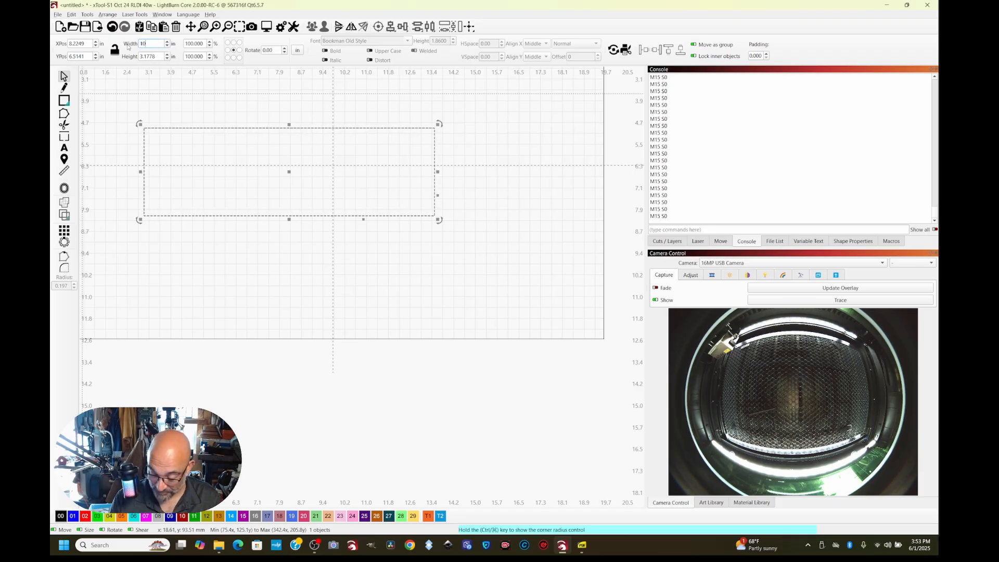
pyautogui.write('.5')
pyautogui.press('Return')
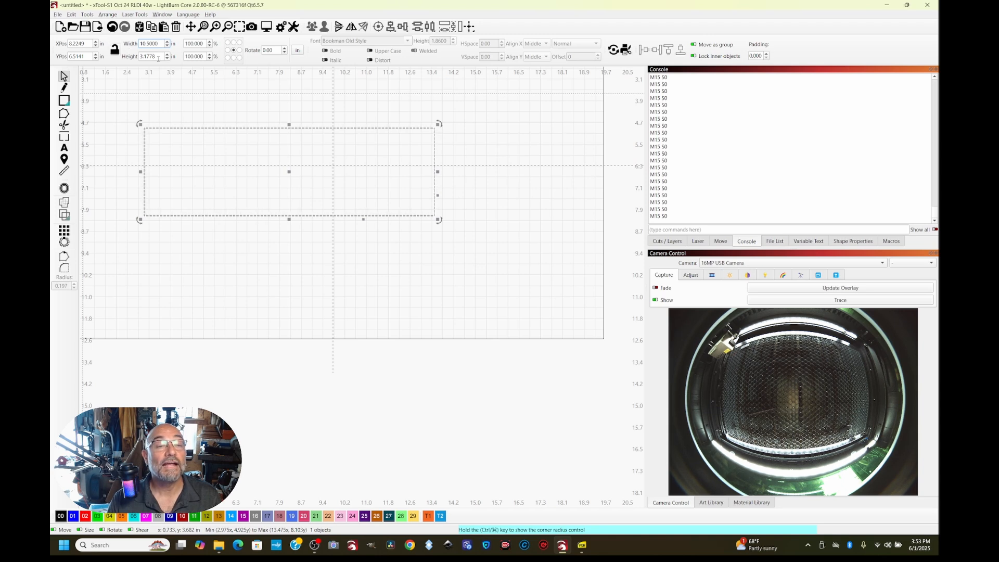
# Set the rectangle's height to 2 in and move it down so it is centred on the workspace's vertical centreline
pyautogui.moveTo(159, 59); pyautogui.dragTo(121, 56)
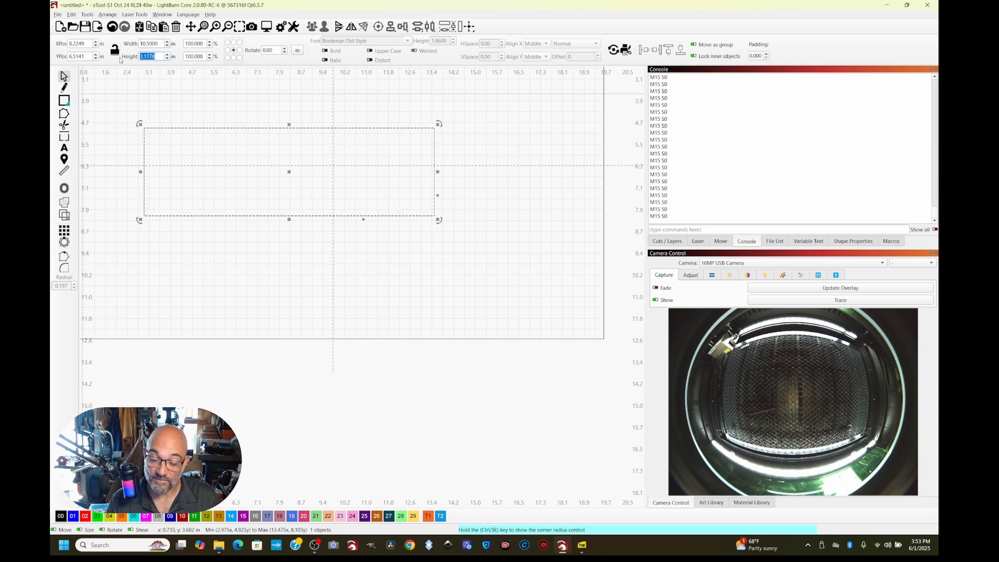
pyautogui.write('2')
pyautogui.press('Return')
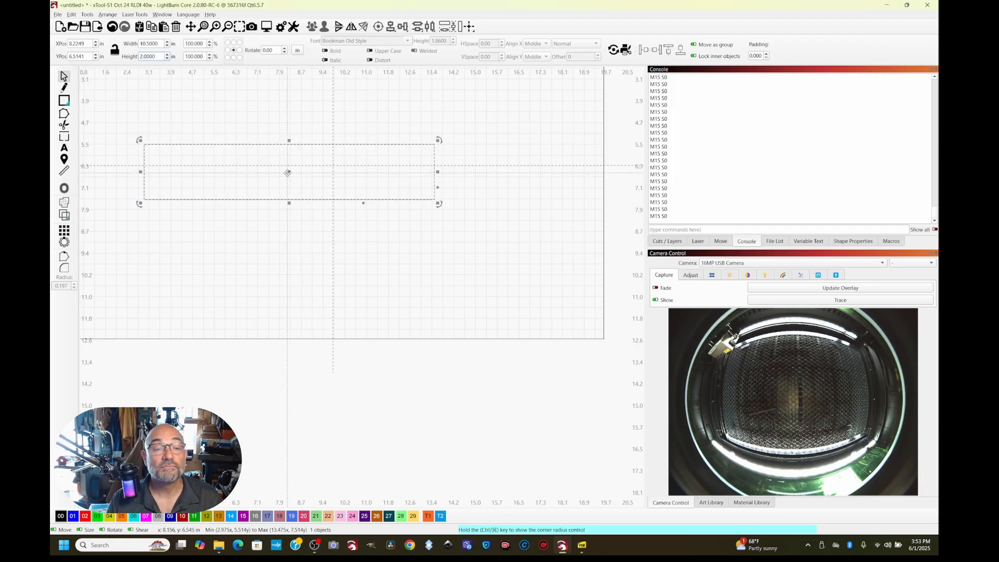
pyautogui.moveTo(290, 172); pyautogui.dragTo(333, 246)
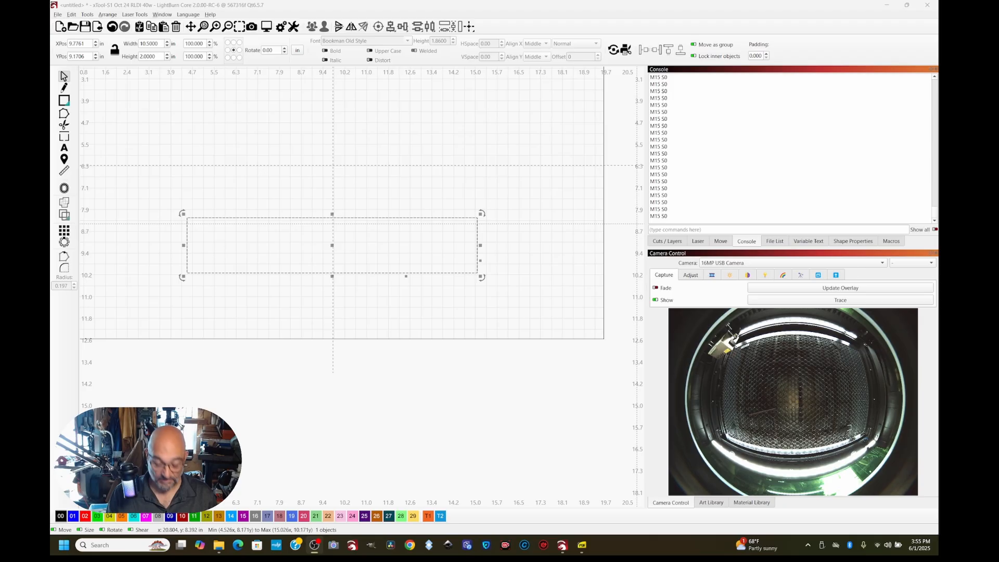
# Draw a small rectangle about 1.32 in wide and 0.33 in high just below the large rectangle's lower-right corner
pyautogui.hotkey('ctrl', 'r')
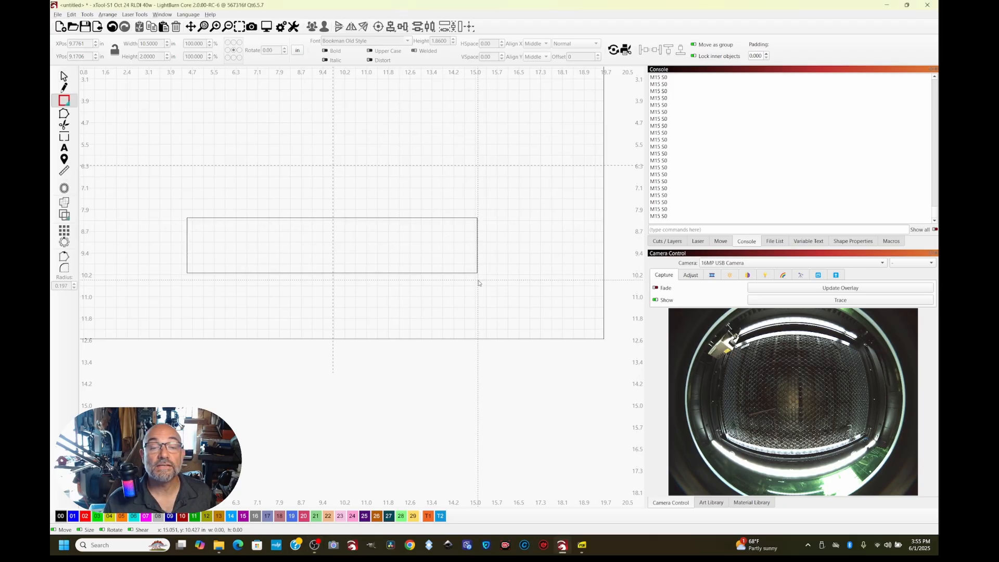
pyautogui.moveTo(478, 284); pyautogui.dragTo(441, 292)
# Measure inward from the large rectangle's right edge, switching the measurement units to millimetres
pyautogui.click(64, 170)
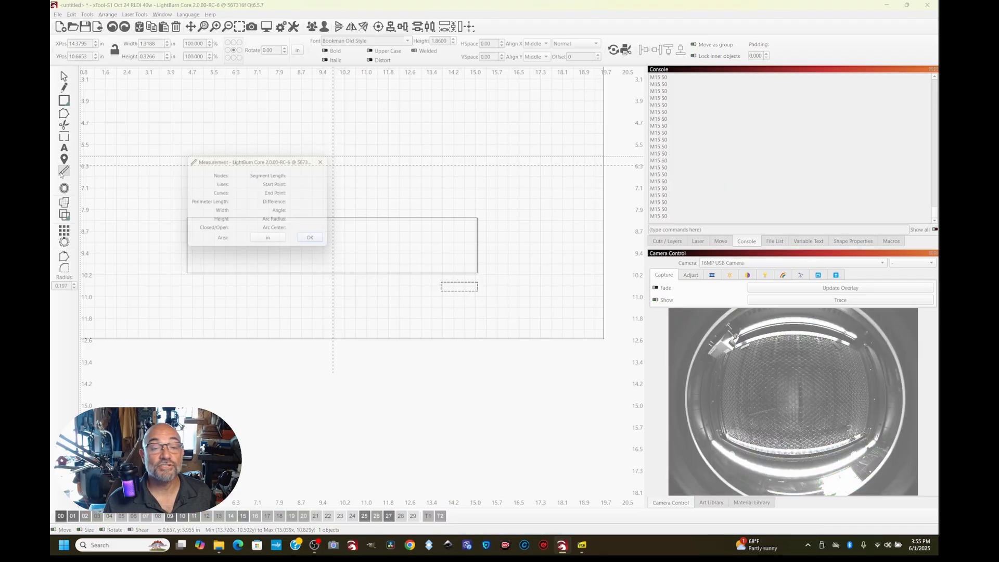
pyautogui.moveTo(475, 272)
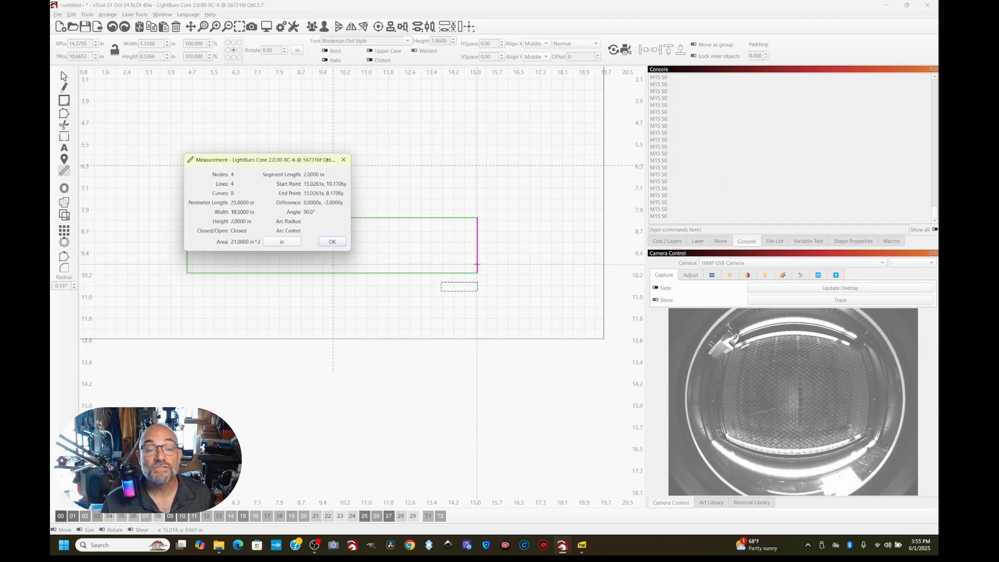
pyautogui.moveTo(478, 266); pyautogui.dragTo(459, 266)
pyautogui.click(294, 239)
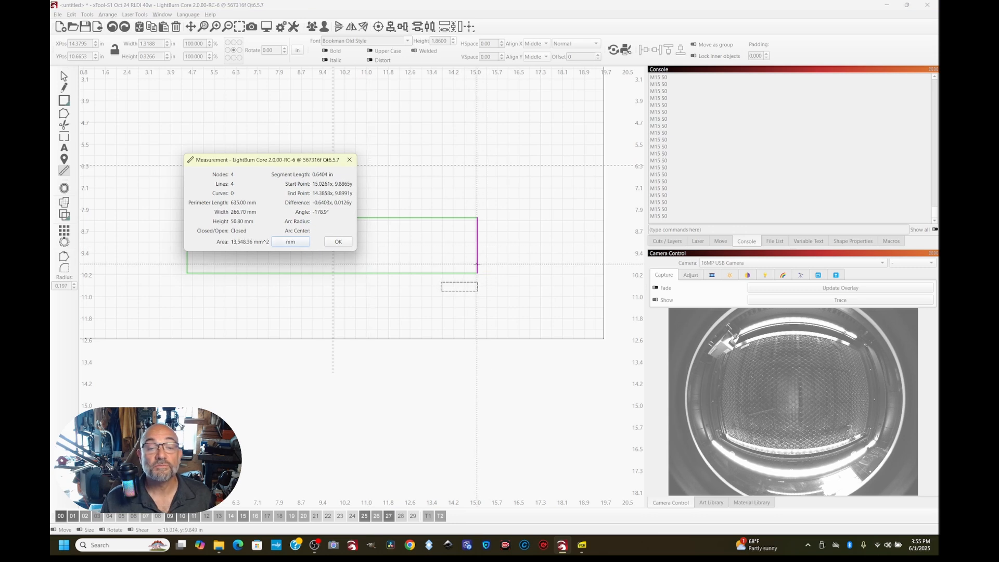
pyautogui.moveTo(477, 263); pyautogui.dragTo(447, 265)
pyautogui.click(338, 242)
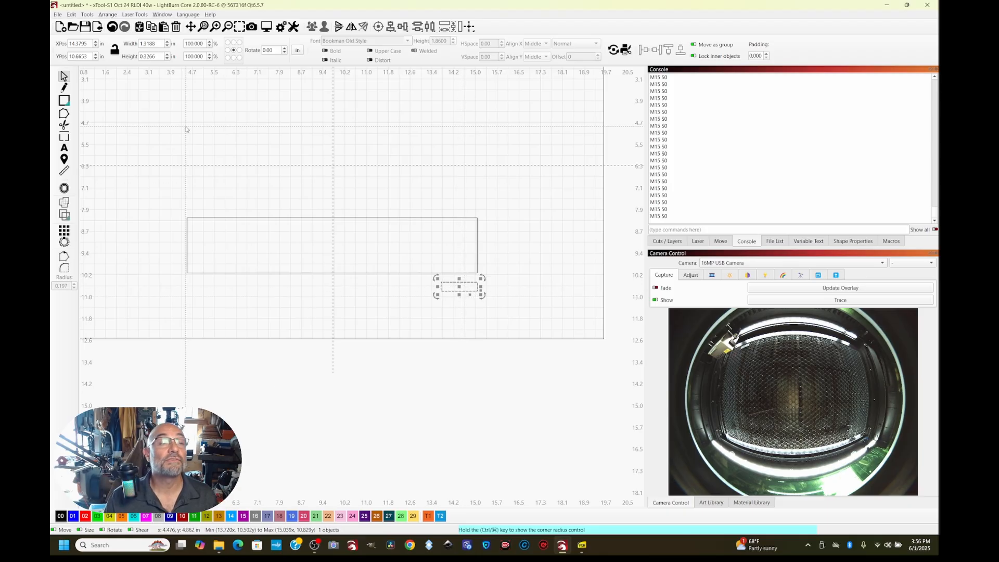
# Set the small rectangle's height to 1 in
pyautogui.doubleClick(160, 57)
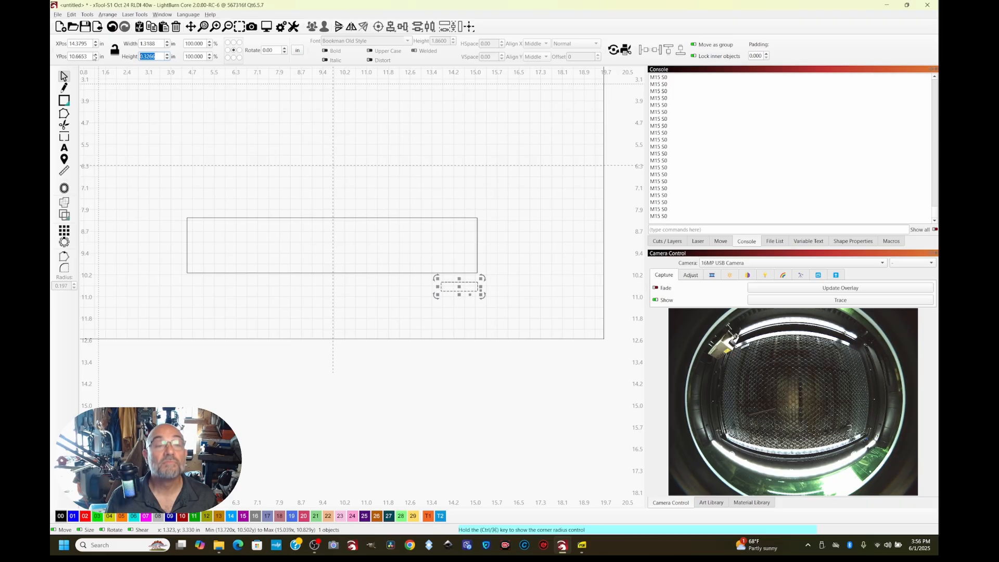
pyautogui.write('1')
pyautogui.press('Return')
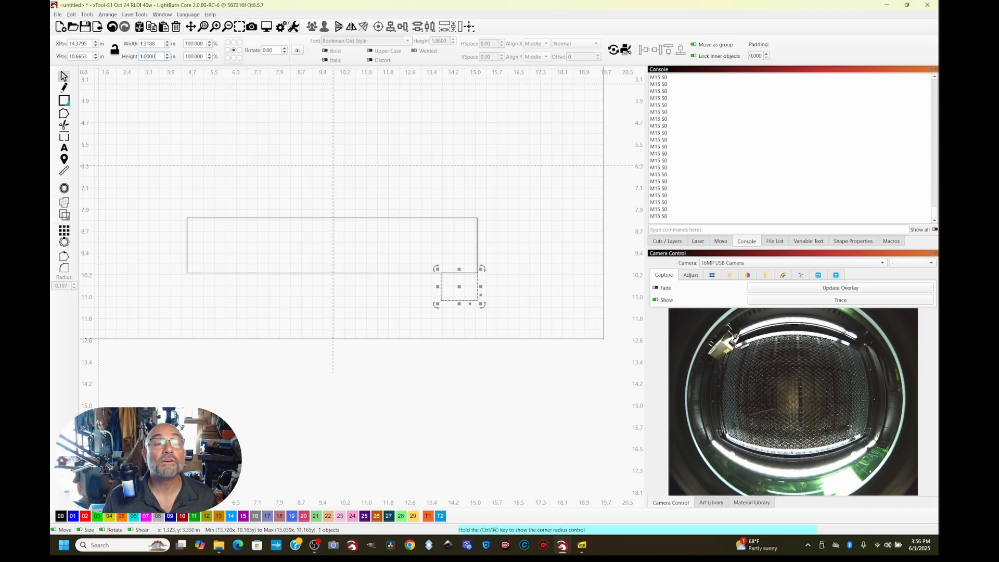
# Switch the units to millimetres and set the small rectangle's width and height to 28.3 mm
pyautogui.click(298, 50)
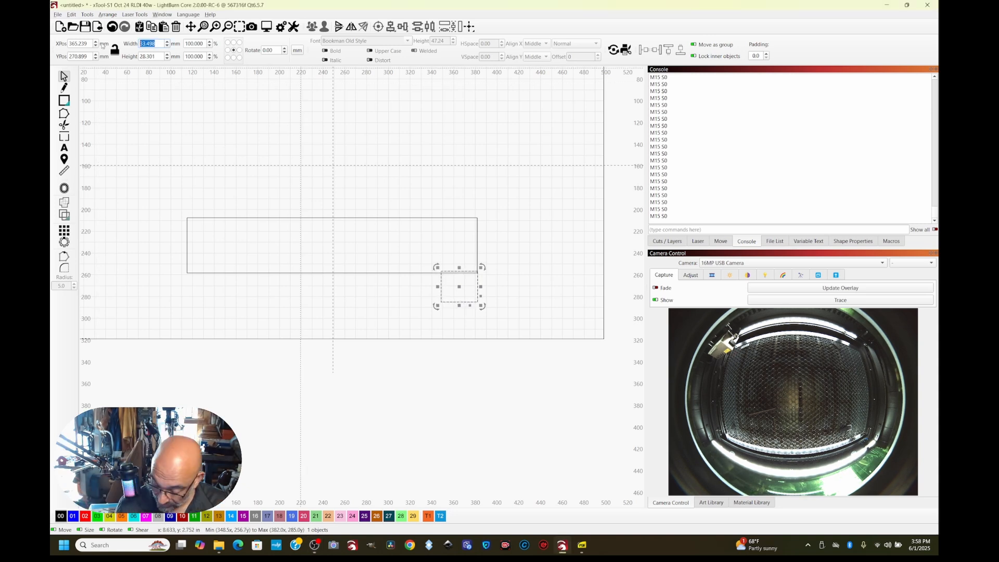
pyautogui.write('28.3')
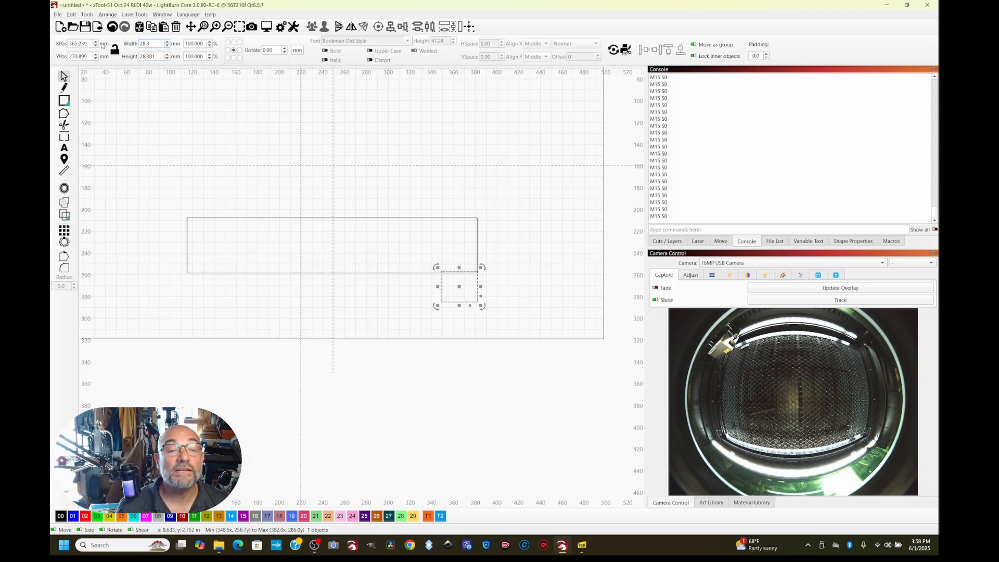
pyautogui.press('Return')
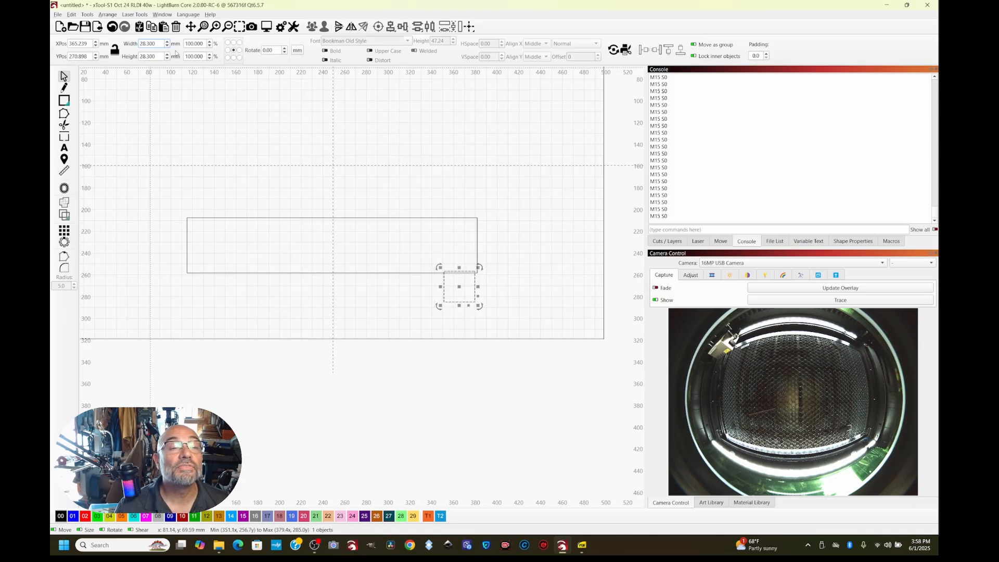
# Switch the units back to inches and set the small rectangle's height to 1 in
pyautogui.click(297, 51)
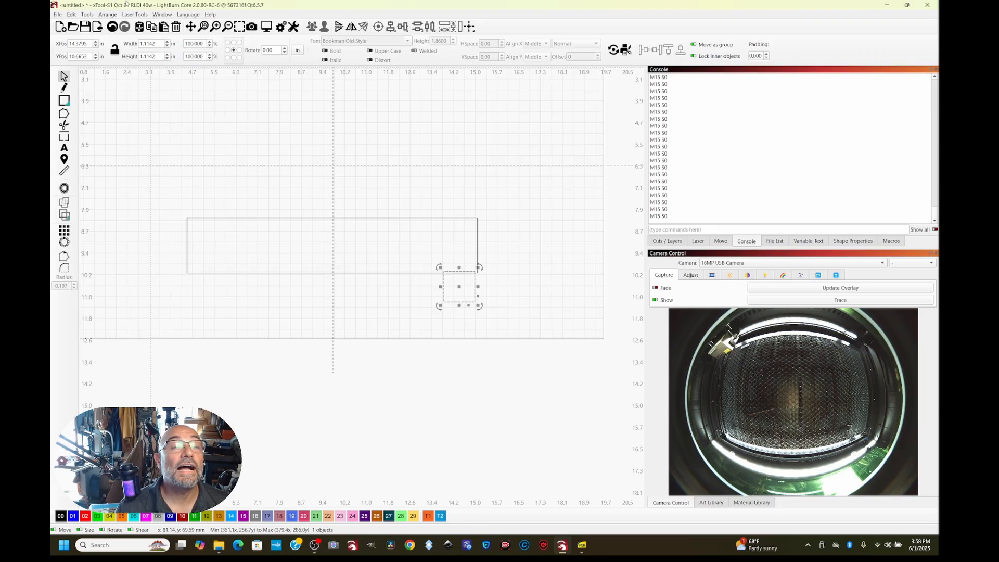
pyautogui.moveTo(157, 58); pyautogui.dragTo(144, 56)
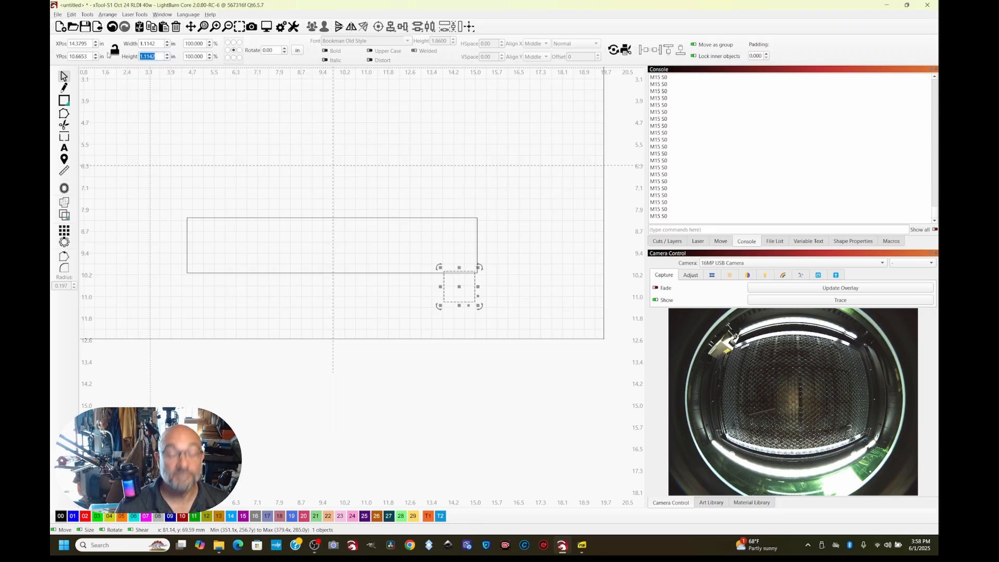
pyautogui.write('1')
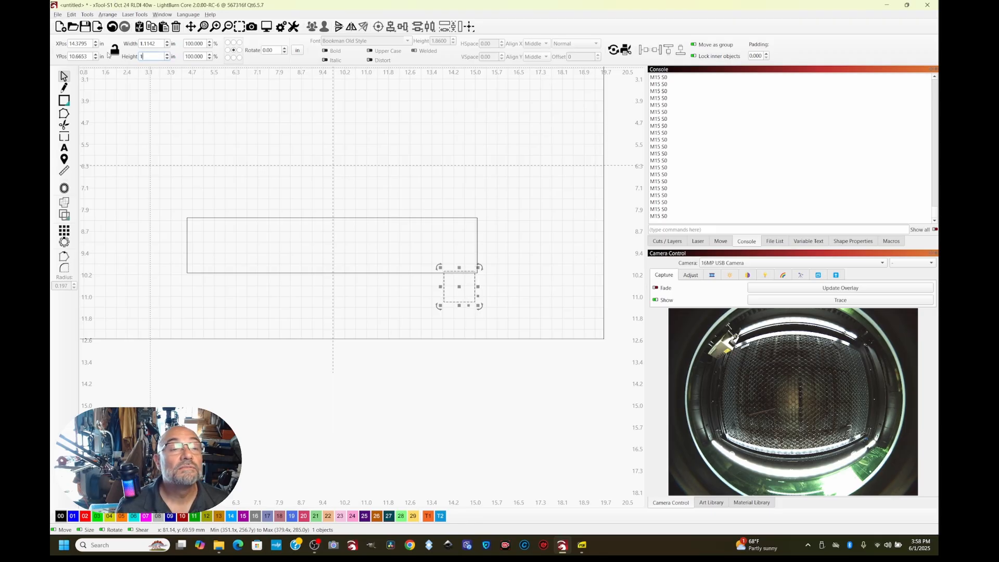
pyautogui.press('Return')
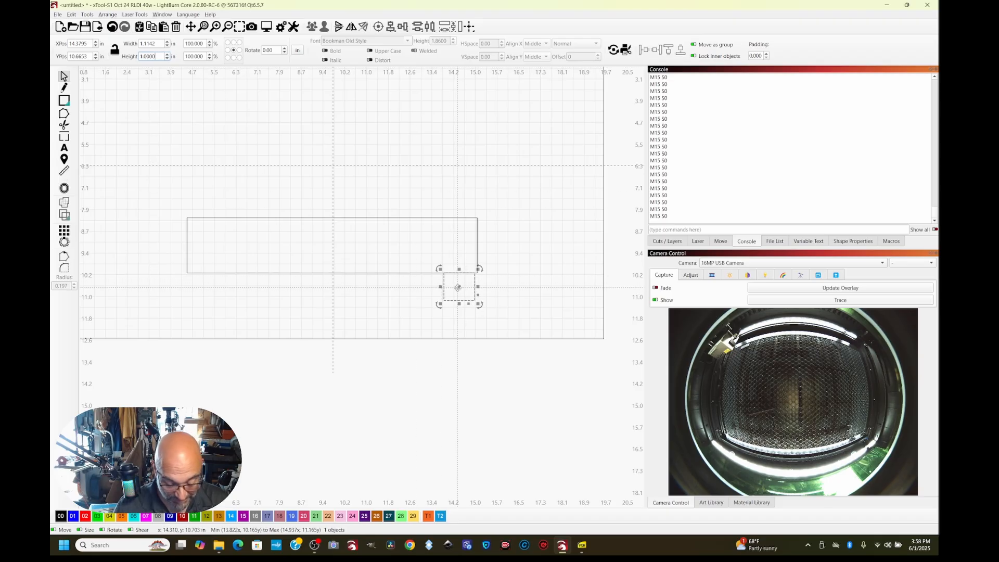
# Move the small rectangle into the large rectangle's lower-right corner and subtract it from the large rectangle with the Boolean Assistant
pyautogui.moveTo(458, 287); pyautogui.dragTo(463, 260)
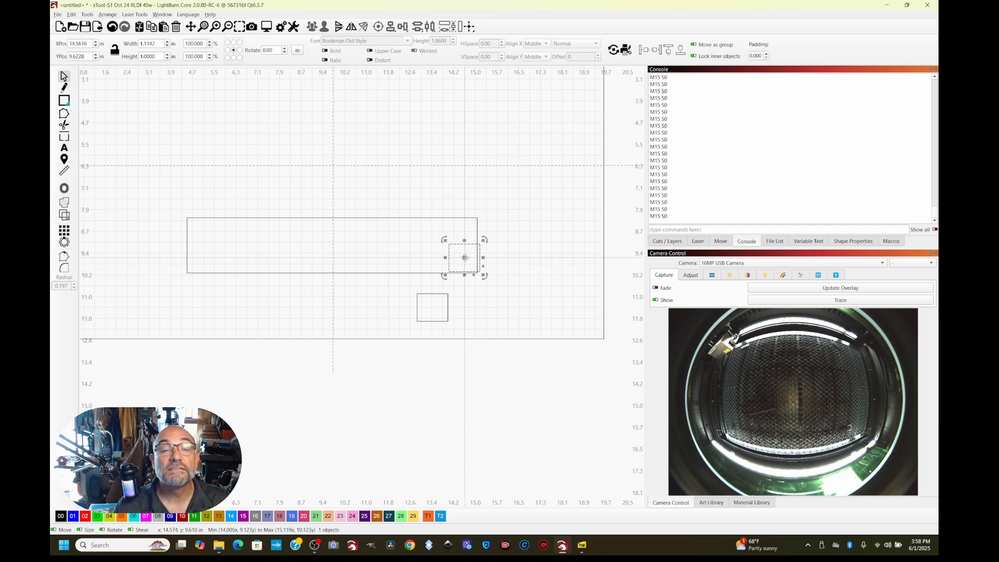
pyautogui.click(478, 325)
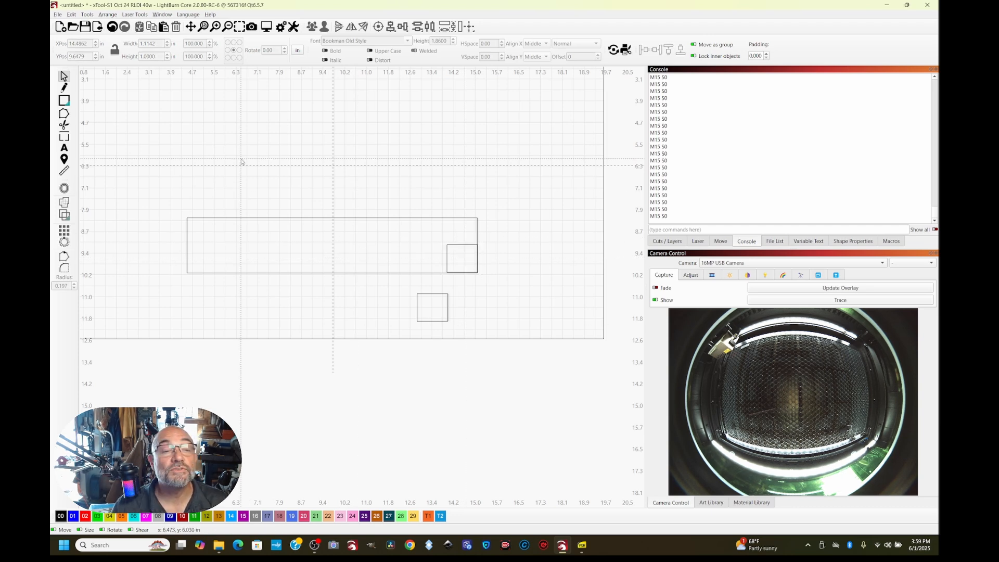
pyautogui.moveTo(172, 198); pyautogui.dragTo(565, 323)
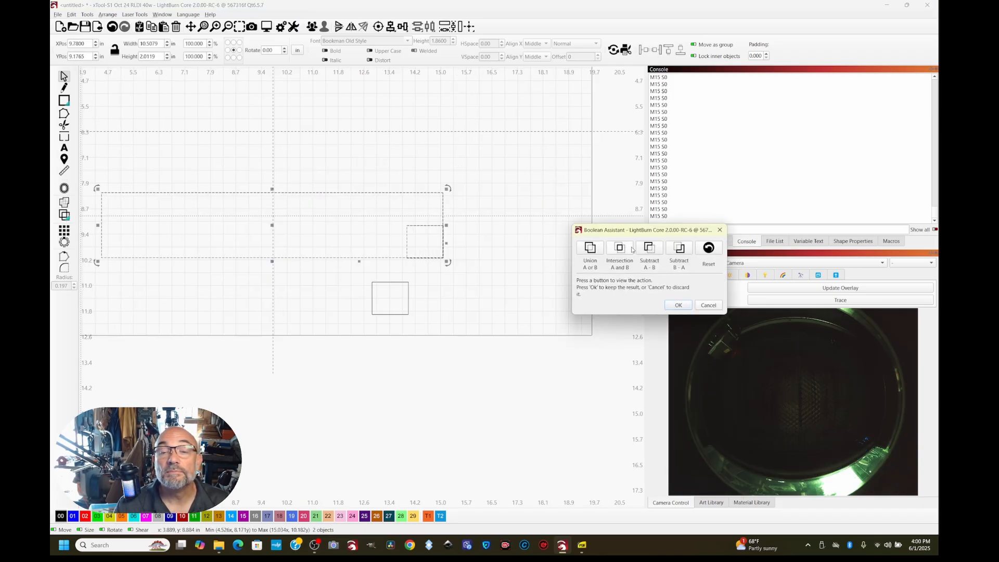
pyautogui.click(679, 248)
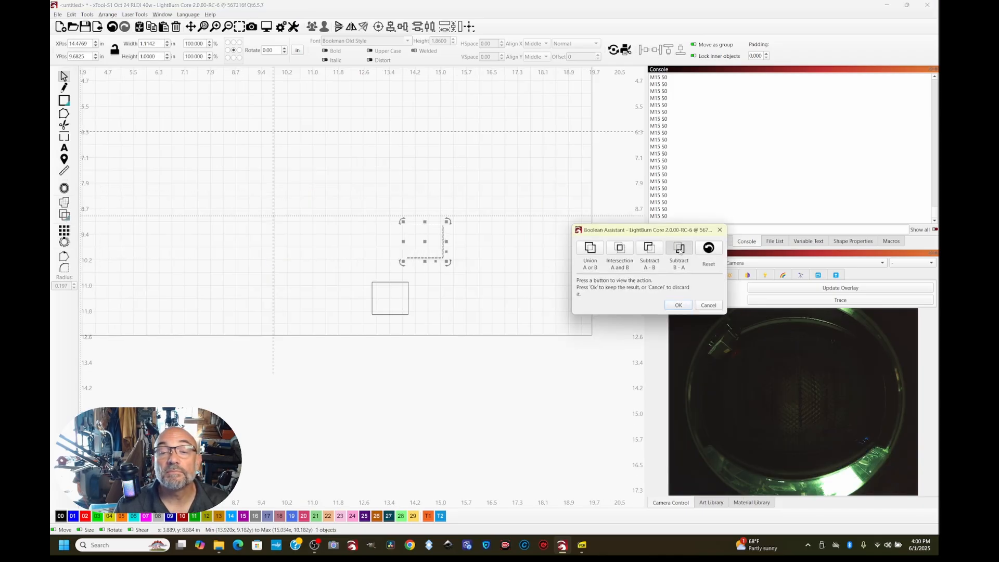
pyautogui.click(648, 251)
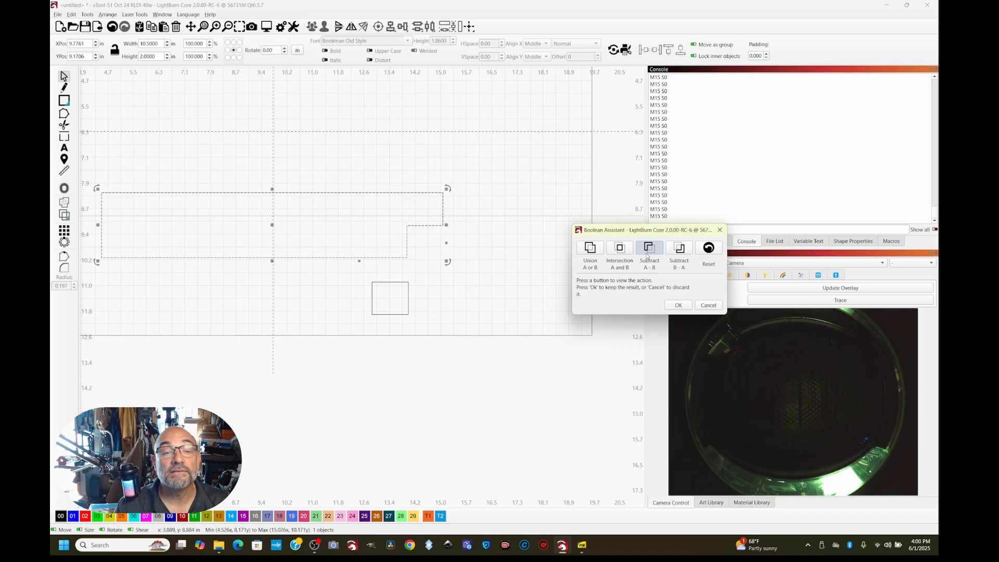
pyautogui.click(674, 306)
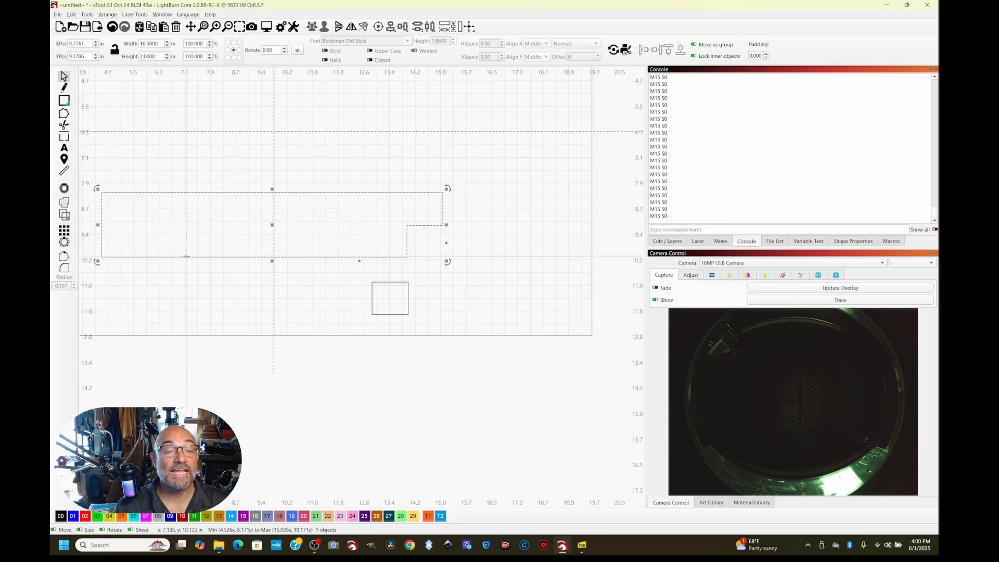
pyautogui.scroll(-2, 186, 255)
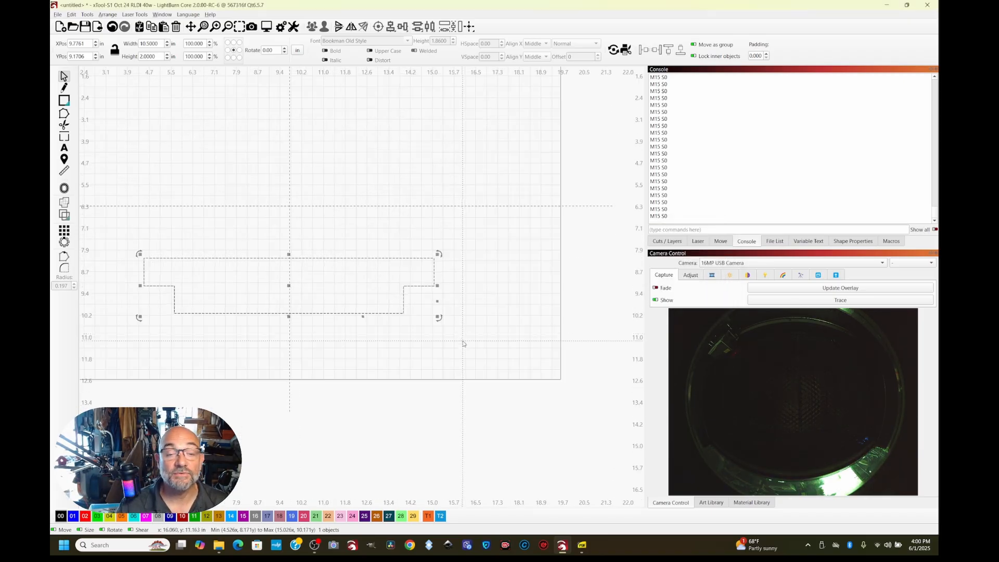
pyautogui.click(463, 343)
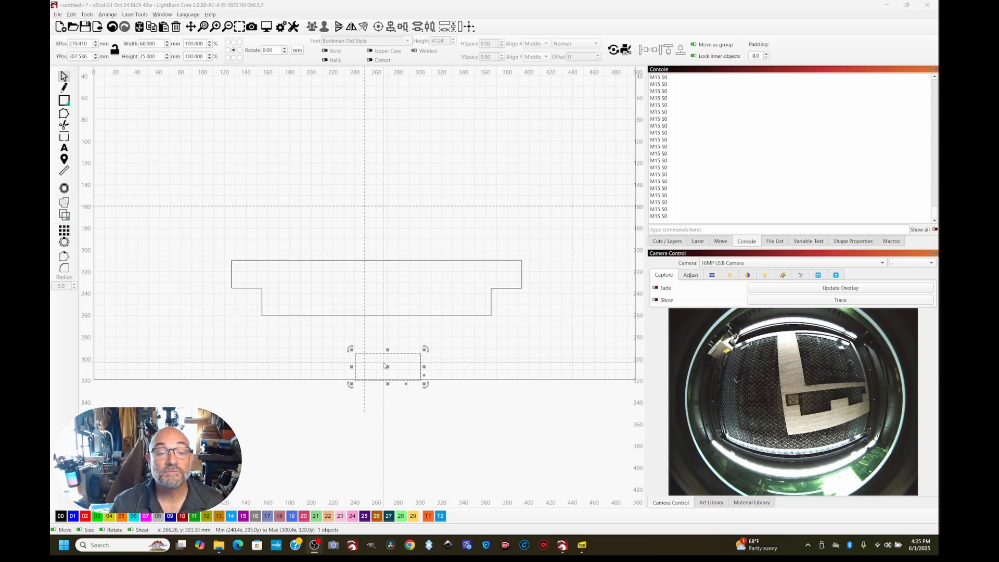
# Set the 25 mm high rectangle's width to 19 mm and place it over the middle of the notched piece's lower edge
pyautogui.moveTo(391, 355); pyautogui.dragTo(389, 334)
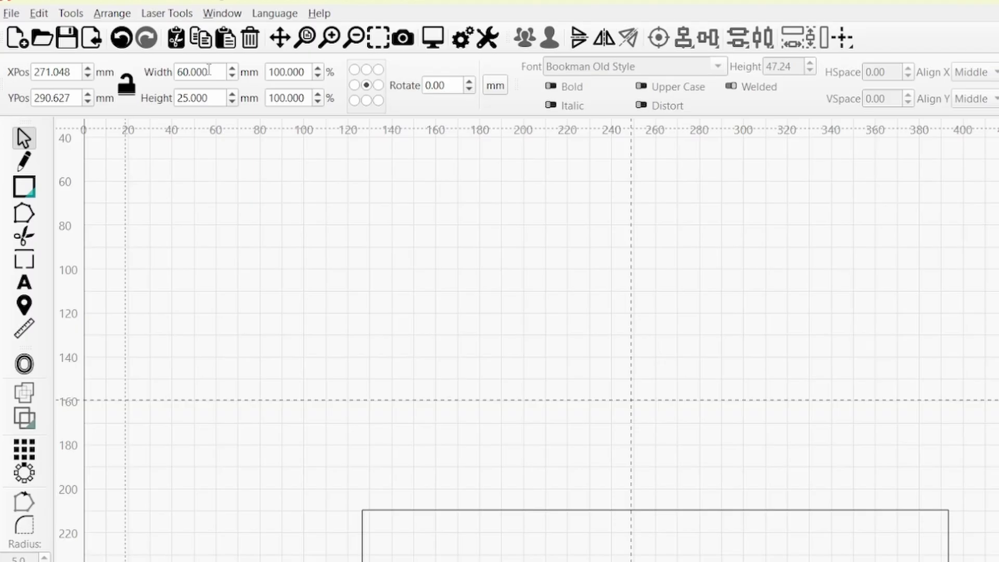
pyautogui.moveTo(159, 45); pyautogui.dragTo(117, 46)
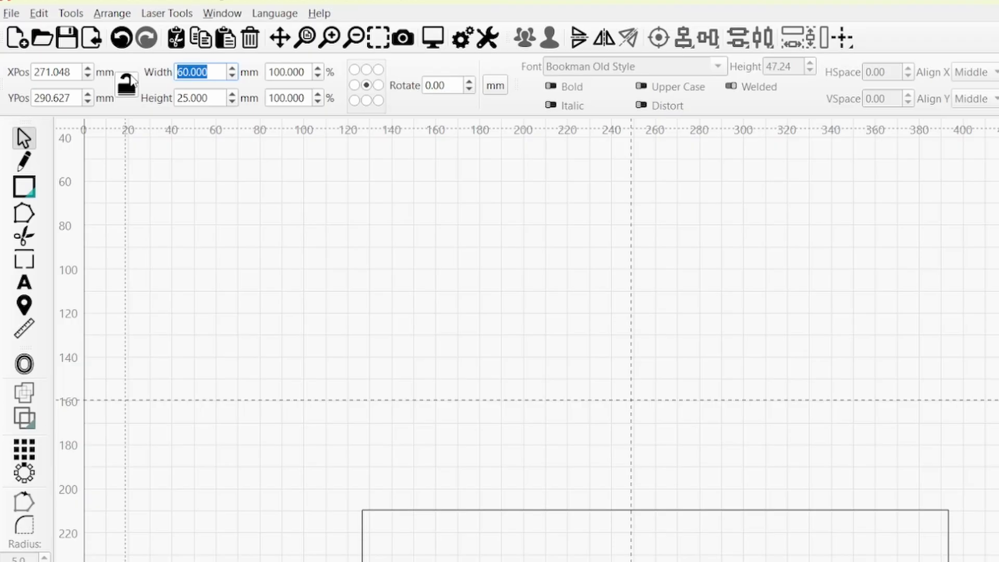
pyautogui.write('19')
pyautogui.press('Return')
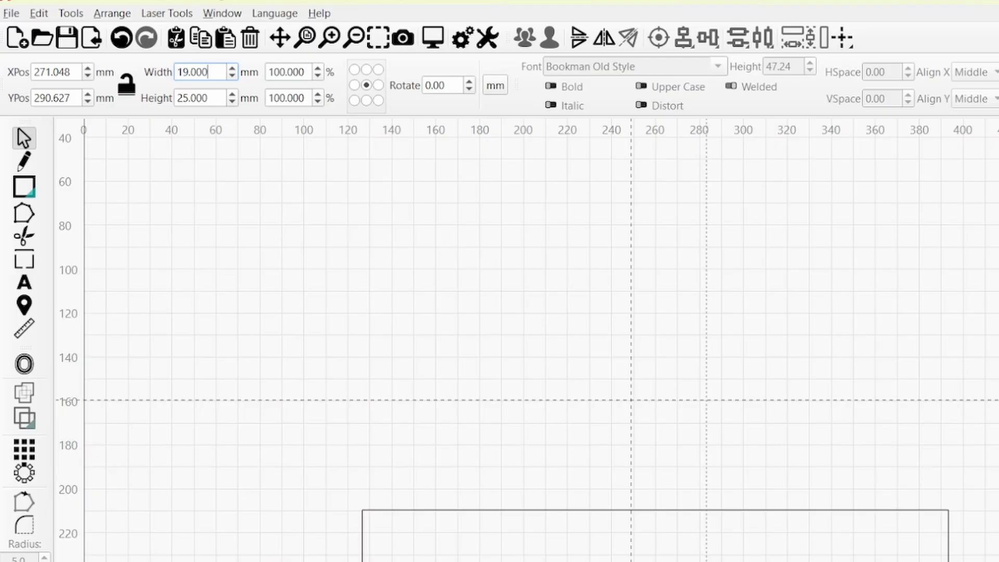
pyautogui.moveTo(679, 561); pyautogui.dragTo(383, 306)
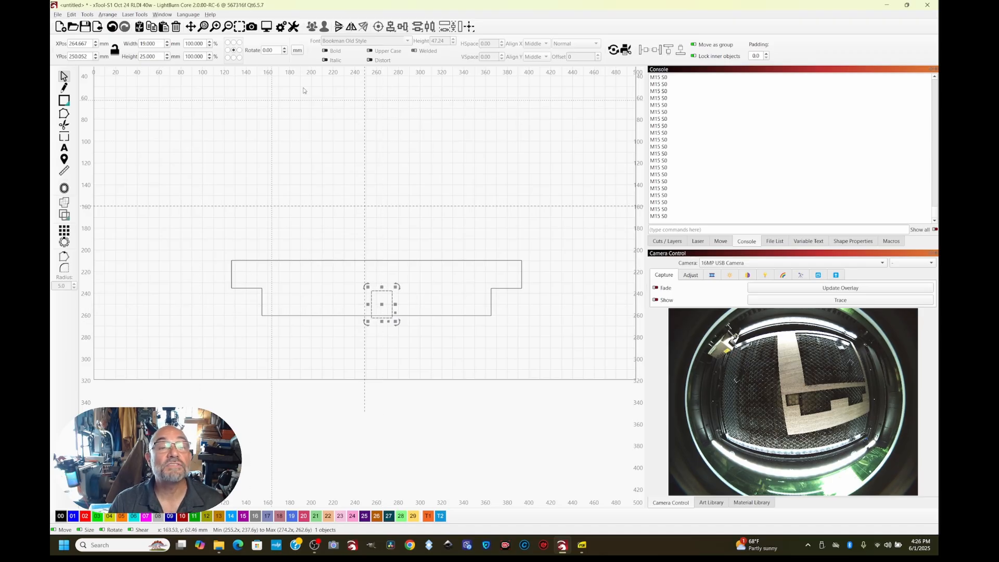
# Select the notched piece with the 19 mm rectangle and align both on their common vertical center line
pyautogui.moveTo(197, 239); pyautogui.dragTo(500, 337)
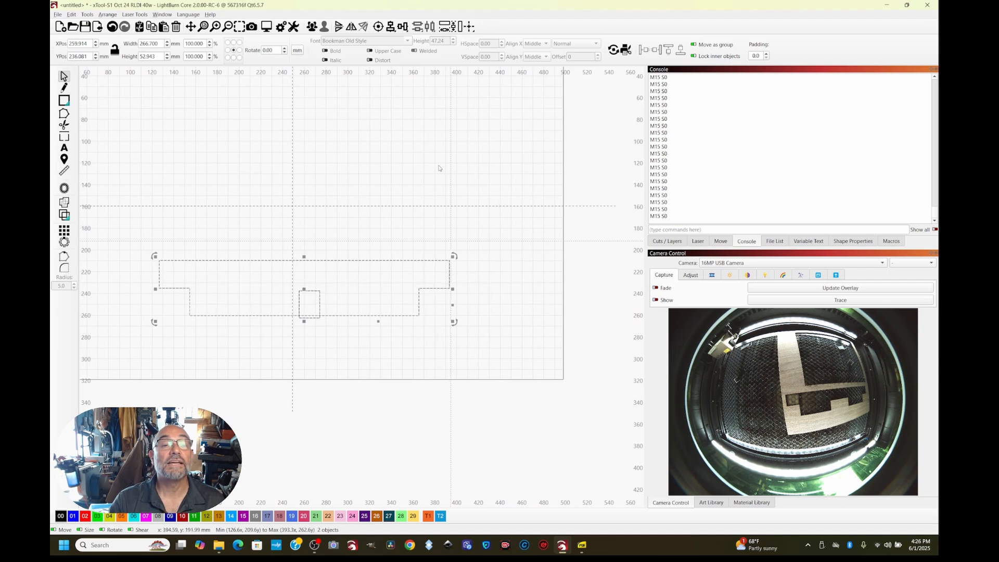
pyautogui.click(391, 27)
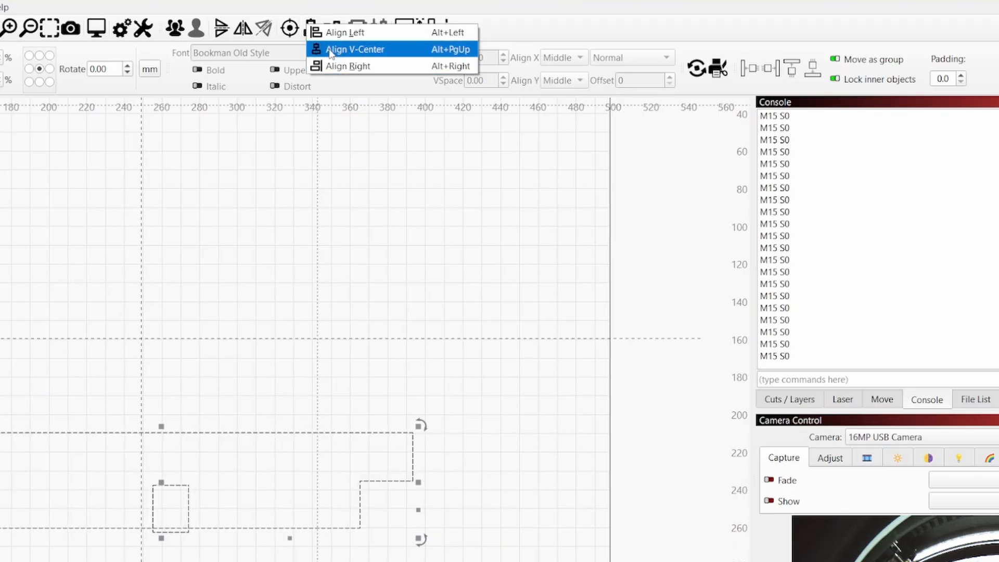
pyautogui.click(330, 55)
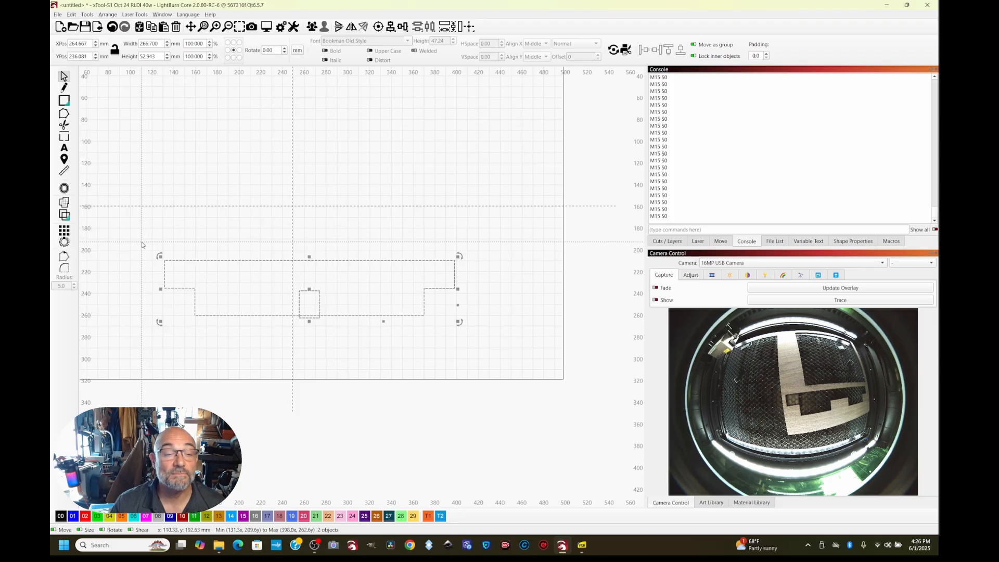
# Subtract the centered 19 mm rectangle from the notched piece with the Boolean Assistant to form a center slot
pyautogui.moveTo(142, 242); pyautogui.dragTo(530, 359)
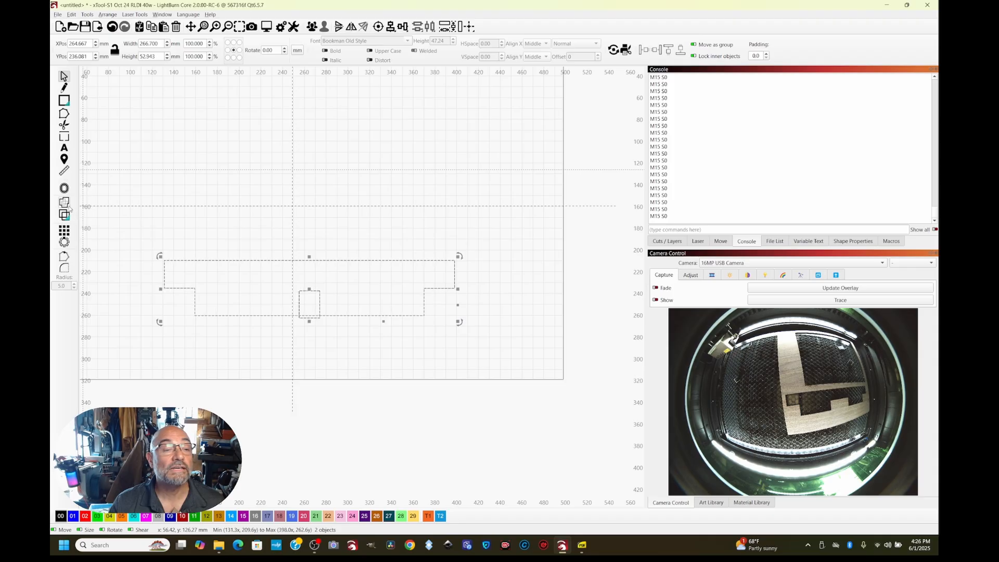
pyautogui.click(65, 215)
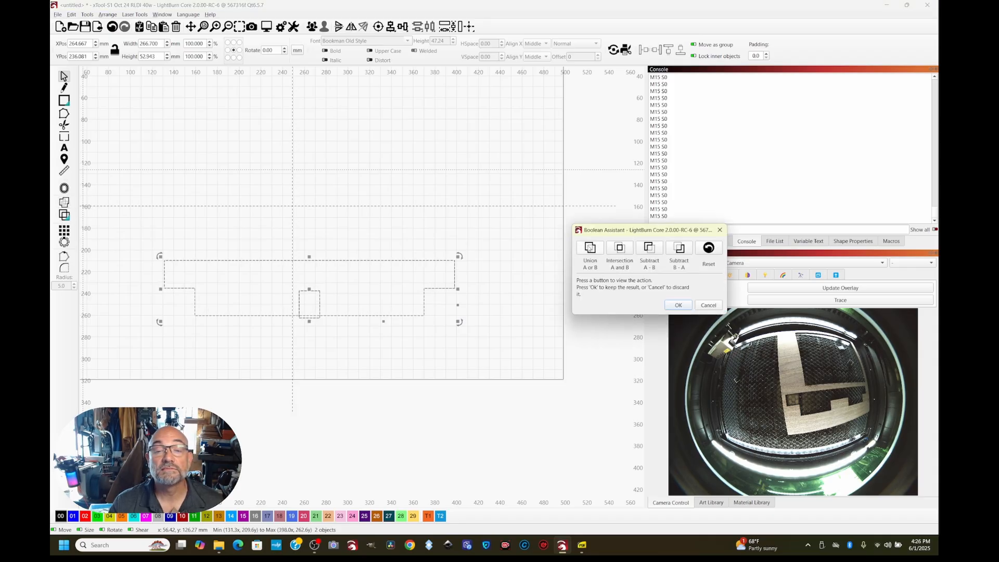
pyautogui.click(627, 251)
pyautogui.click(646, 249)
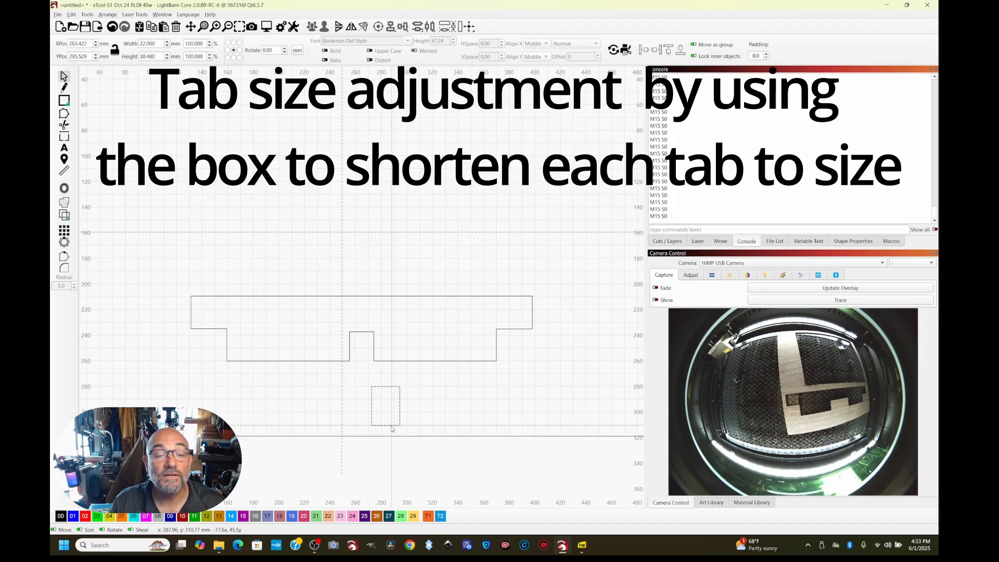
# Place the 22 x 30.48 mm box over the outer end of the right-hand tab and measure from the center slot toward the box
pyautogui.moveTo(401, 424); pyautogui.dragTo(322, 424)
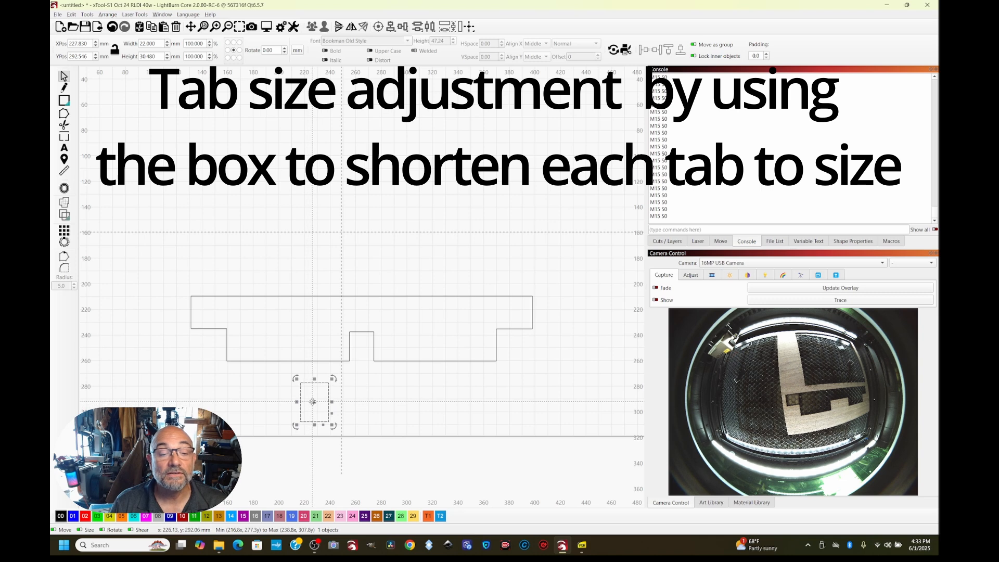
pyautogui.moveTo(315, 405); pyautogui.dragTo(485, 352)
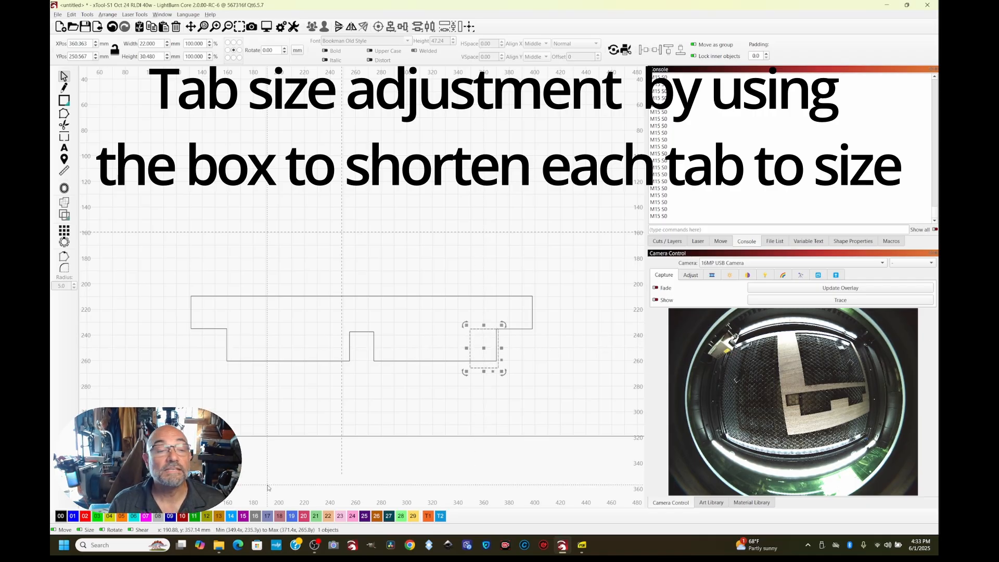
pyautogui.click(64, 170)
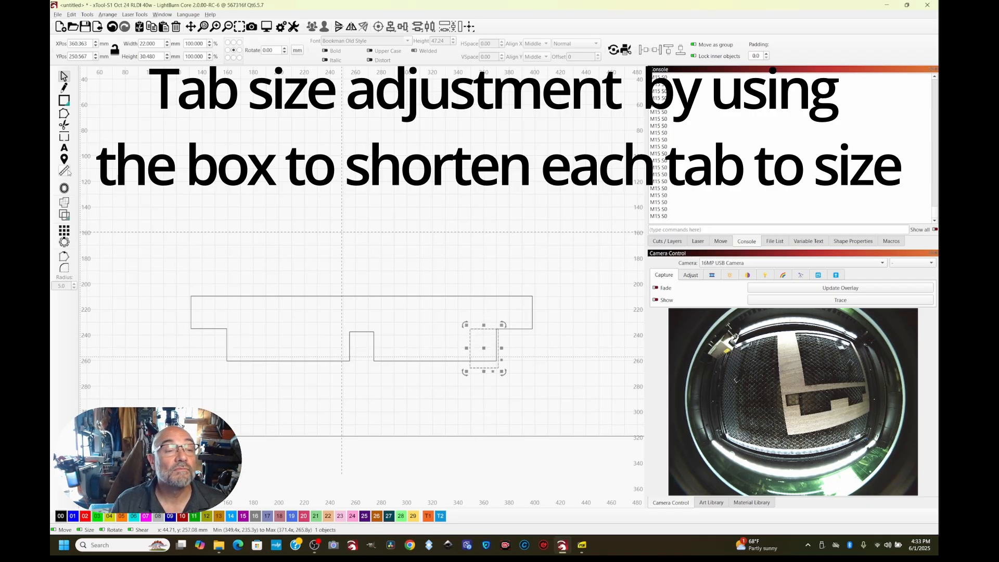
pyautogui.click(372, 347)
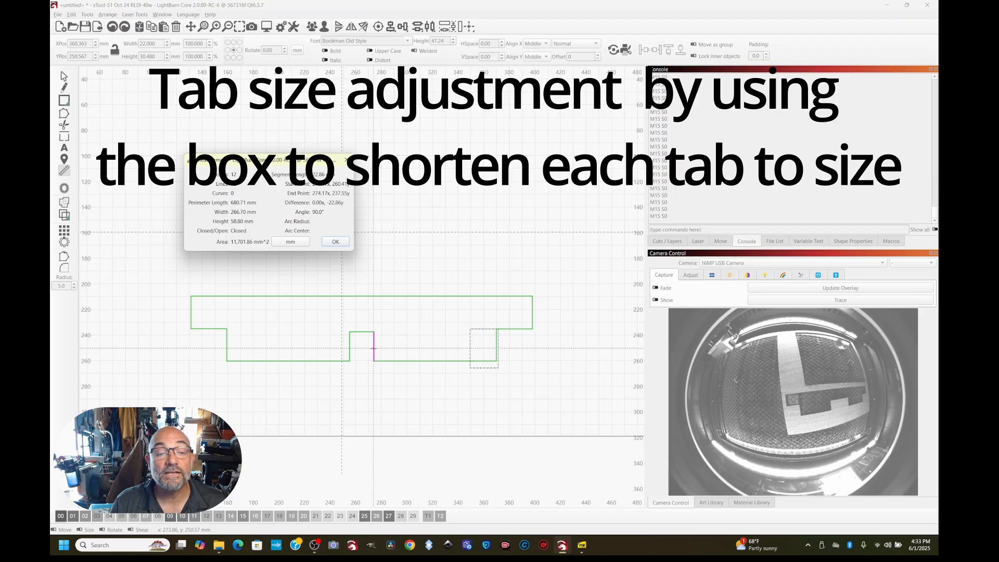
pyautogui.moveTo(374, 349); pyautogui.dragTo(468, 349)
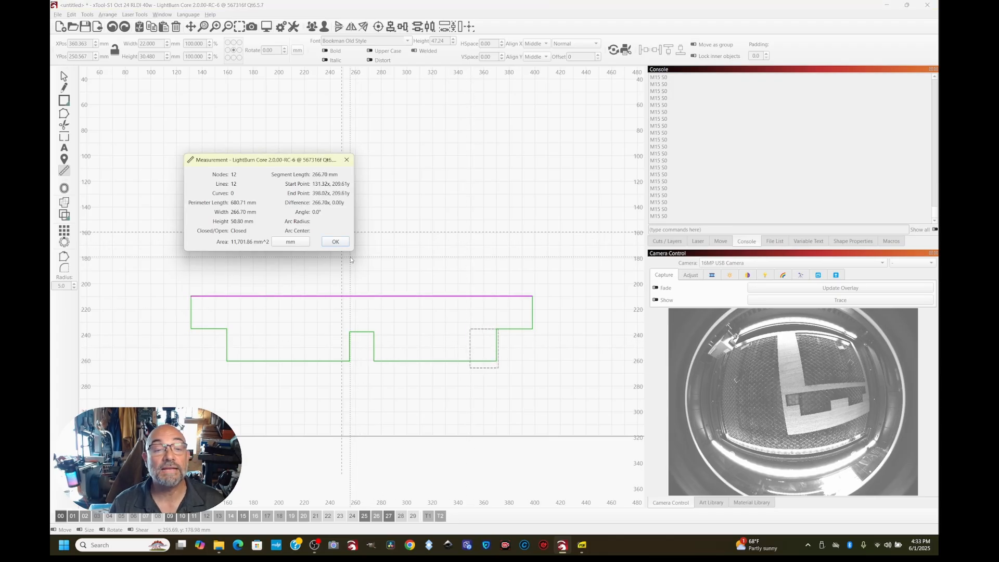
pyautogui.click(336, 241)
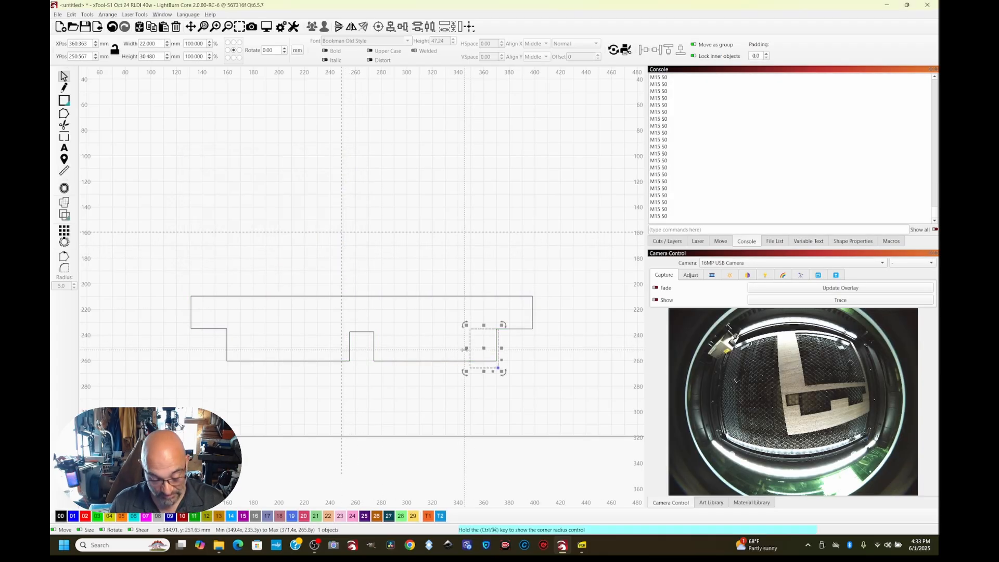
# Make a copy of the tab-trimming box and place it below the piece
pyautogui.moveTo(464, 349); pyautogui.dragTo(449, 451)
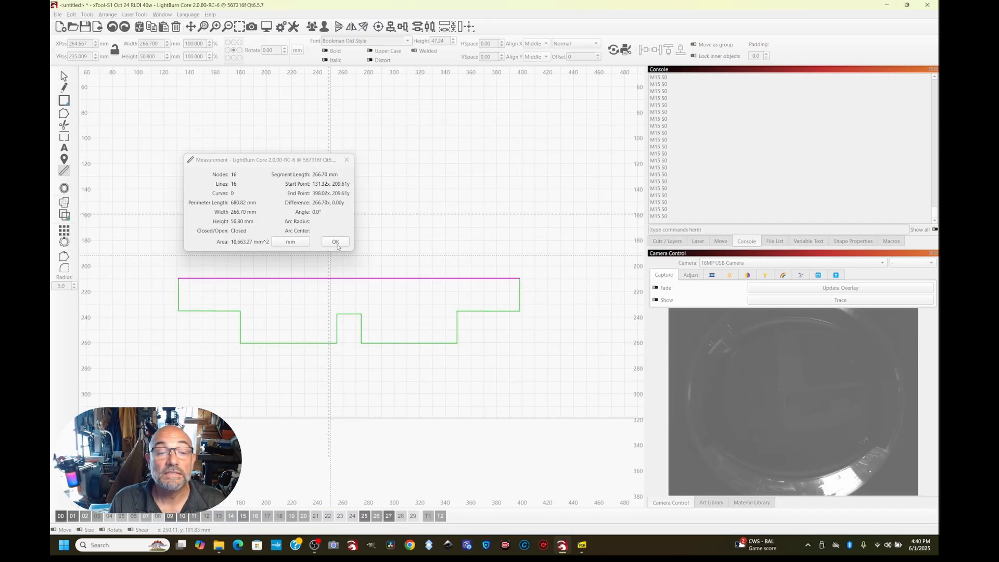
pyautogui.click(336, 245)
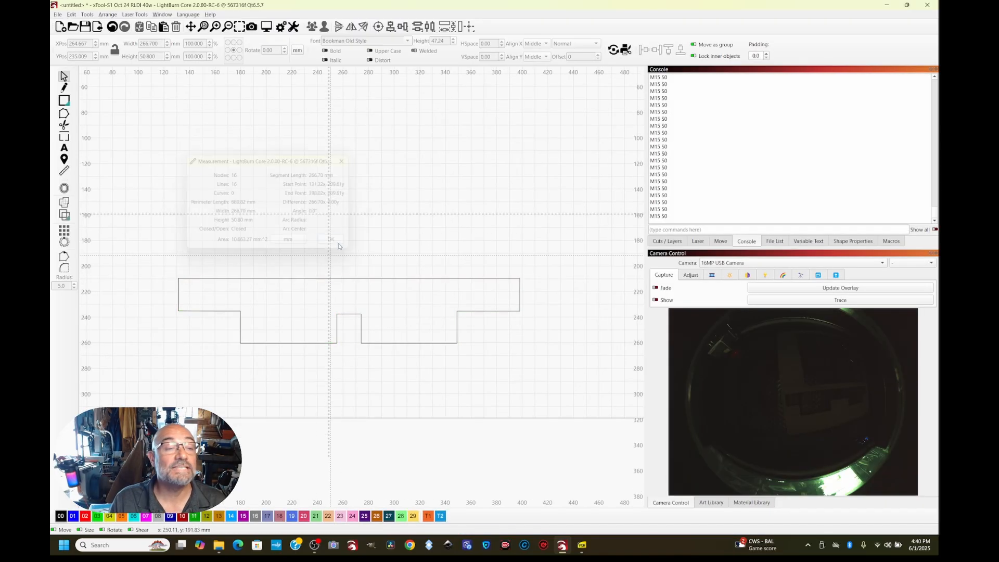
# Add the text "Have Fun" inside the upper part of the slotted piece
pyautogui.click(65, 148)
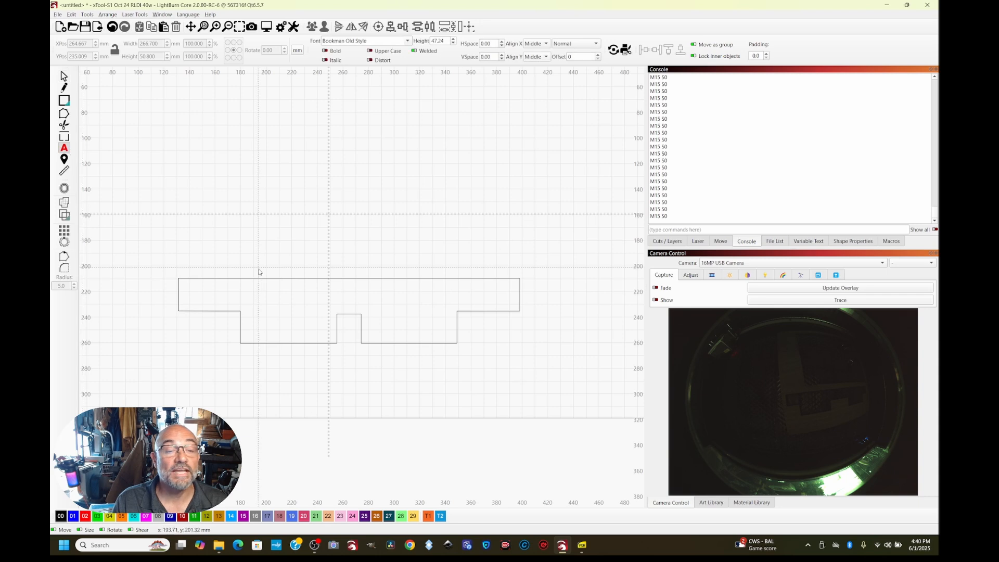
pyautogui.click(281, 293)
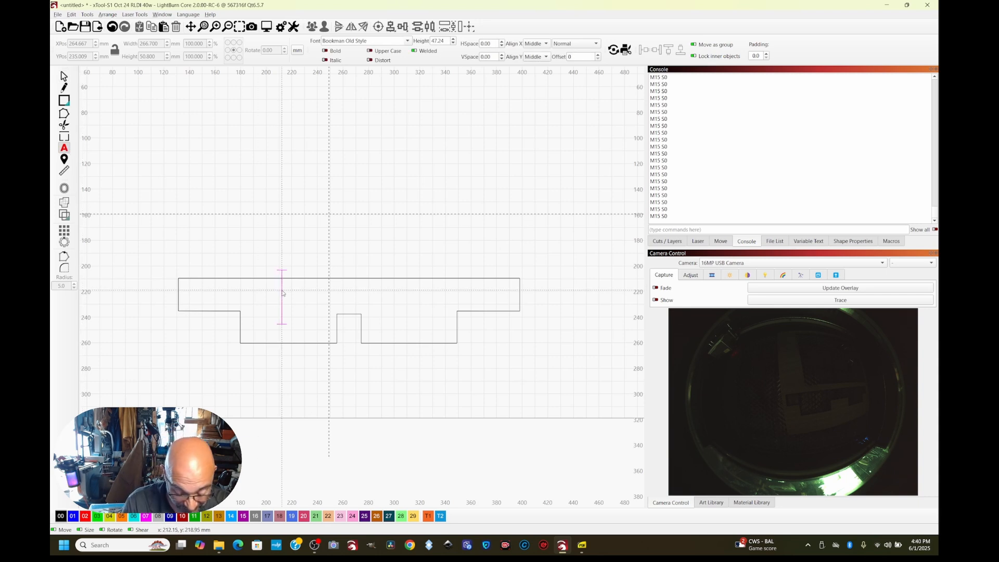
pyautogui.write('Have Fun')
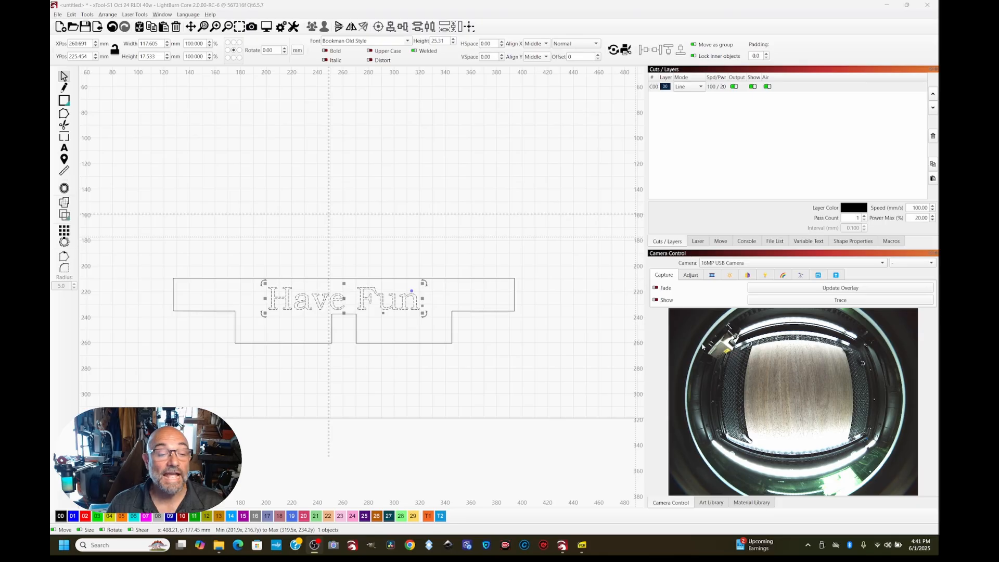
# Assign the "Have Fun" text to blue layer 01 and move that layer ahead of layer 00 in the cut order
pyautogui.click(74, 516)
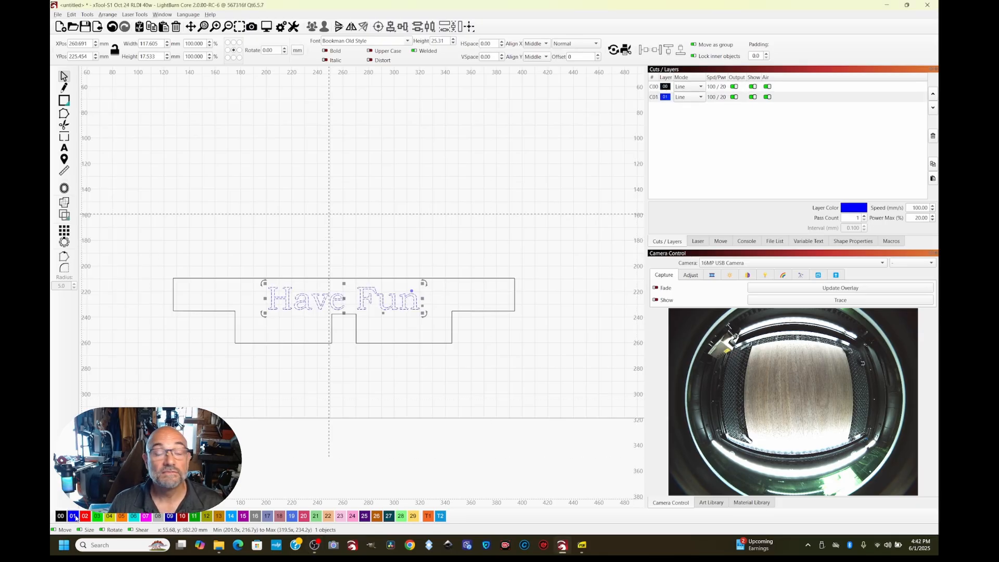
pyautogui.click(658, 97)
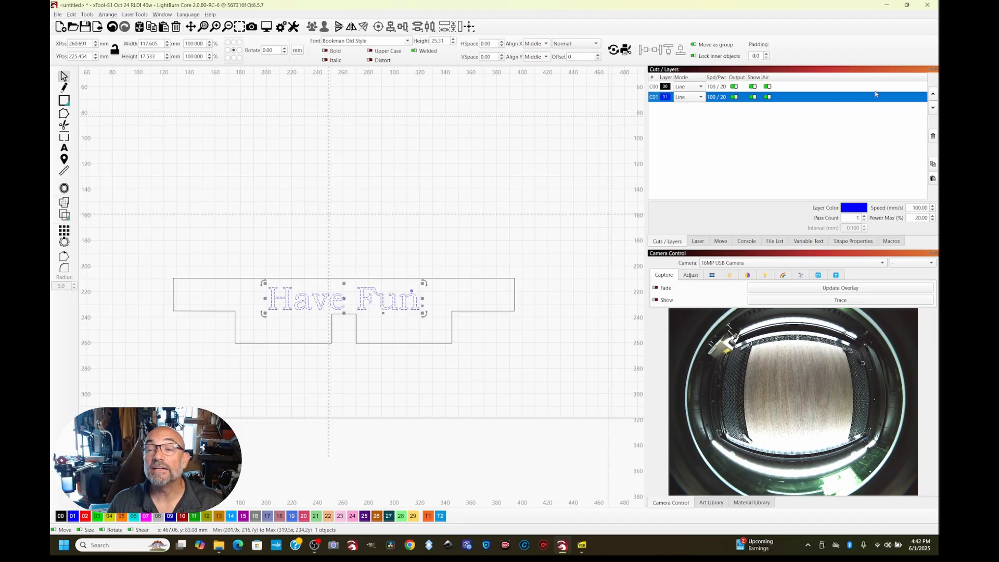
pyautogui.click(932, 96)
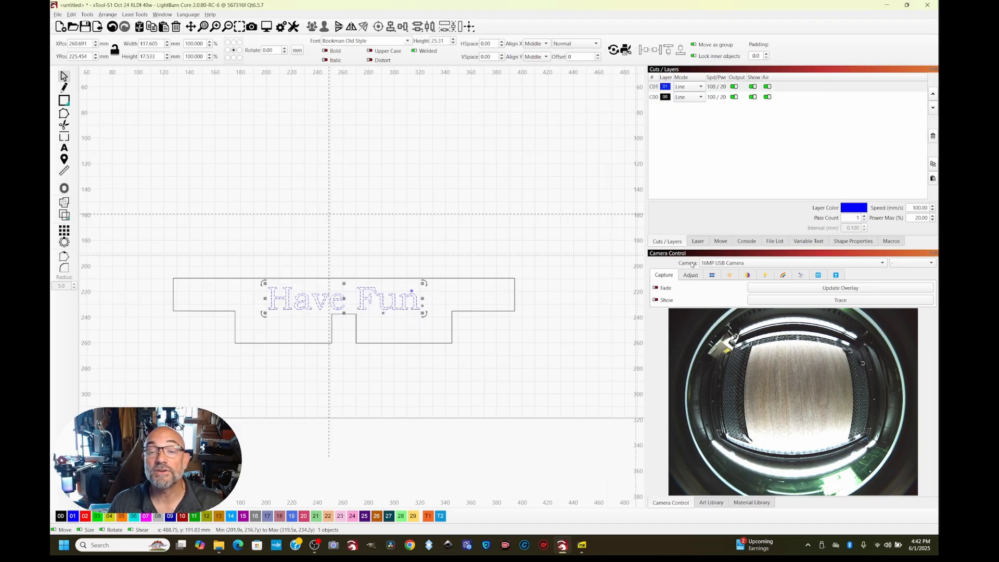
# Assign the Score/Etch preset for 3.00mm Walnut Plywood from the material library to the blue 01 text layer
pyautogui.click(763, 507)
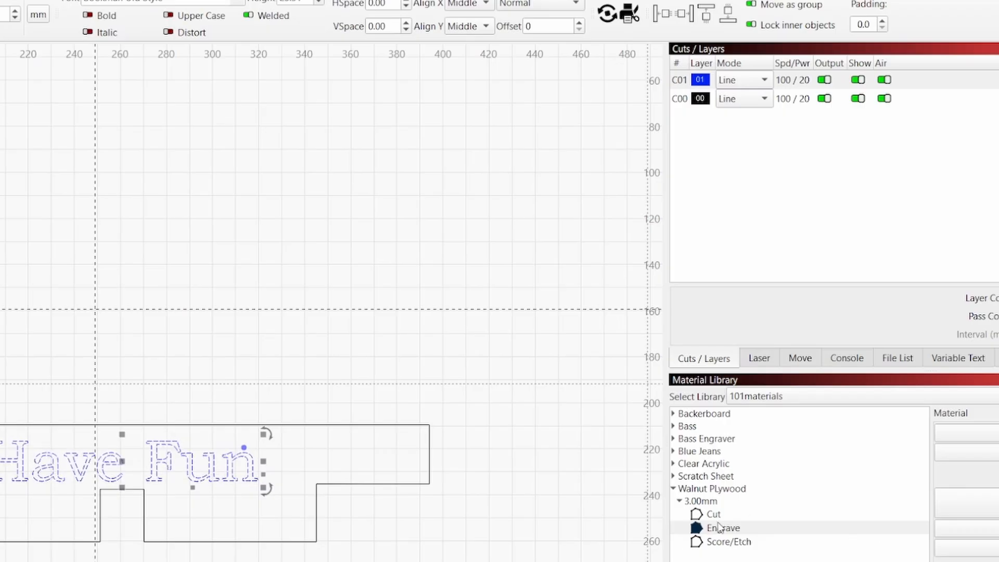
pyautogui.click(735, 544)
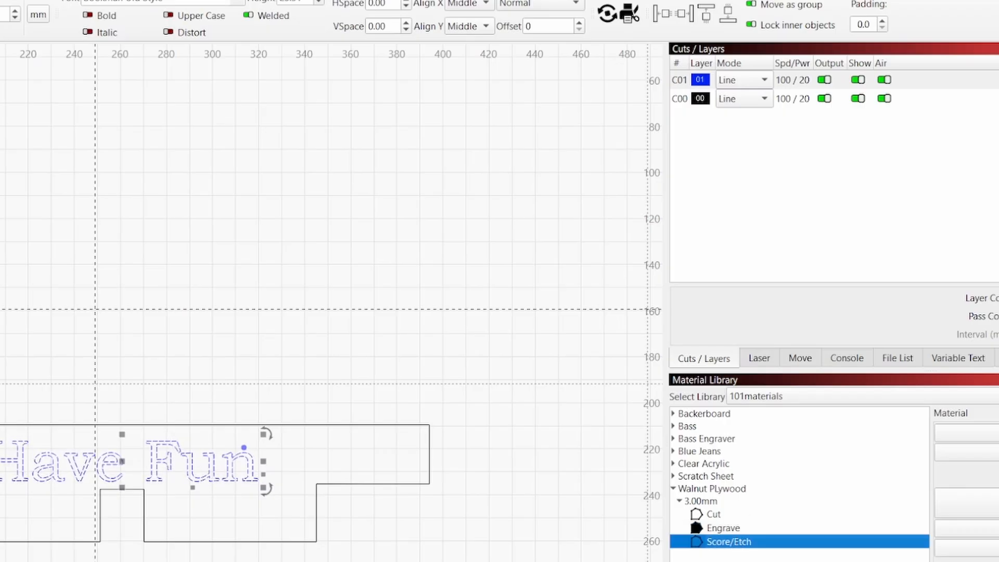
pyautogui.click(966, 433)
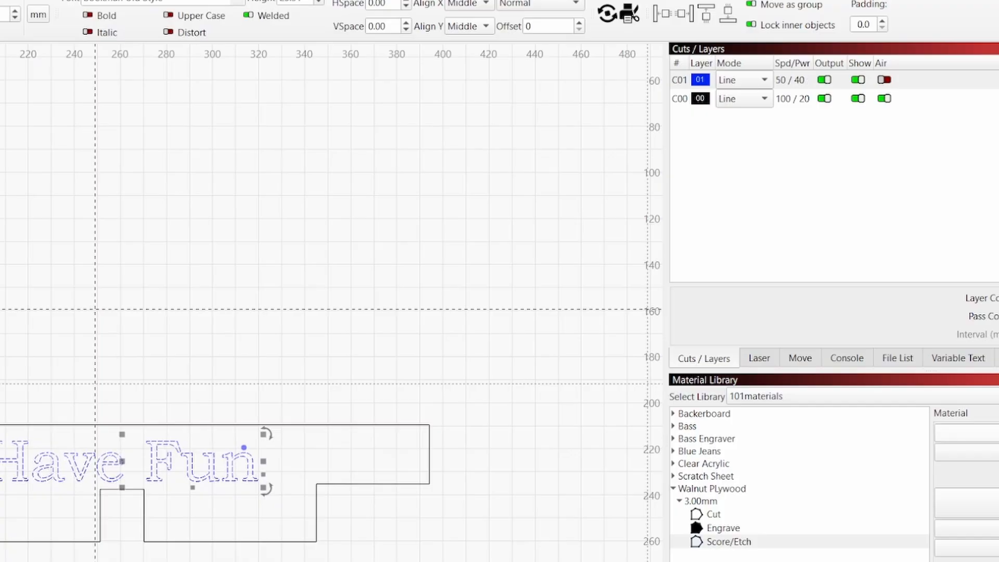
# Assign the 3.00mm Walnut Plywood Cut preset to black layer 00 and preview the laser job
pyautogui.click(702, 100)
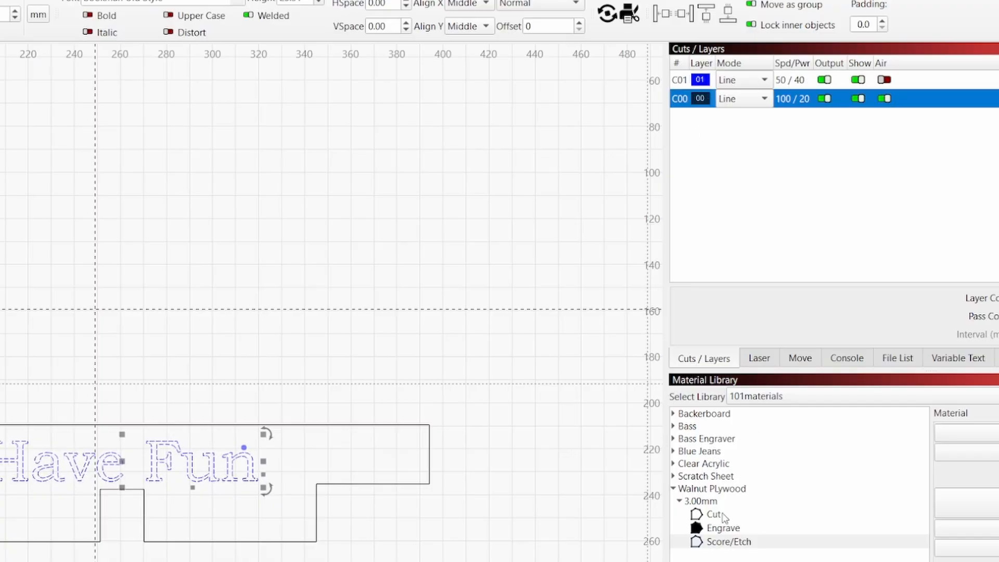
pyautogui.click(706, 517)
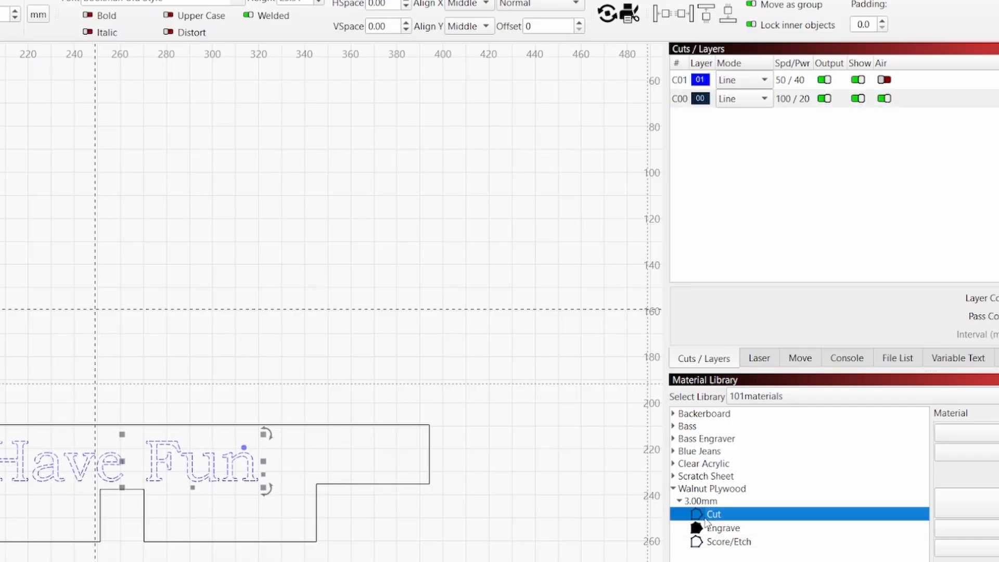
pyautogui.click(879, 101)
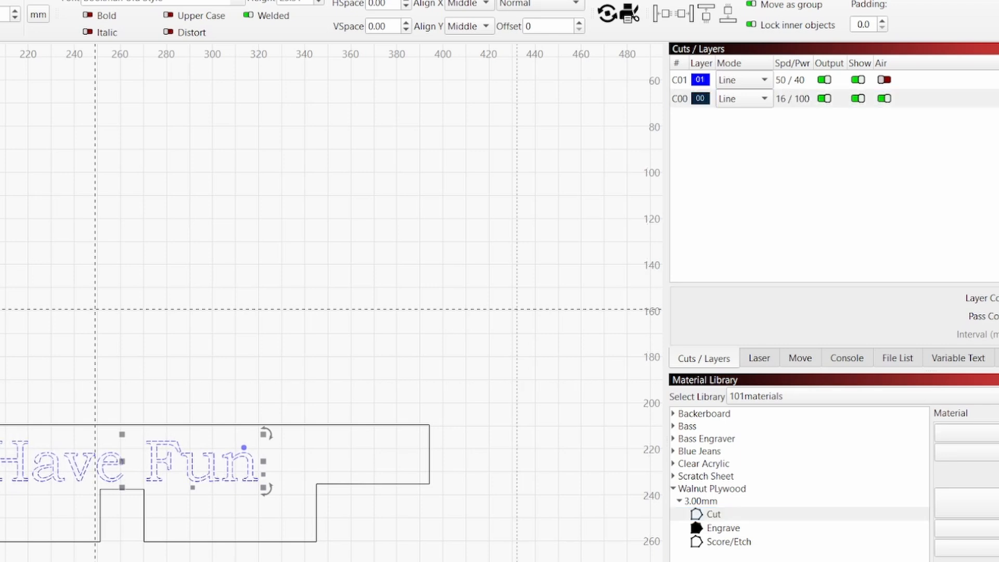
pyautogui.hotkey('alt', 'p')
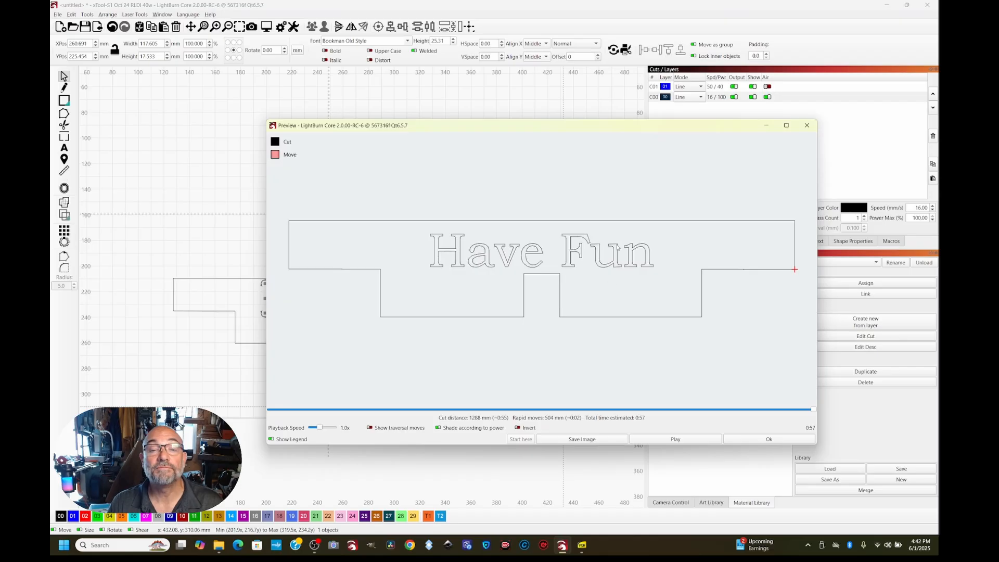
pyautogui.click(806, 125)
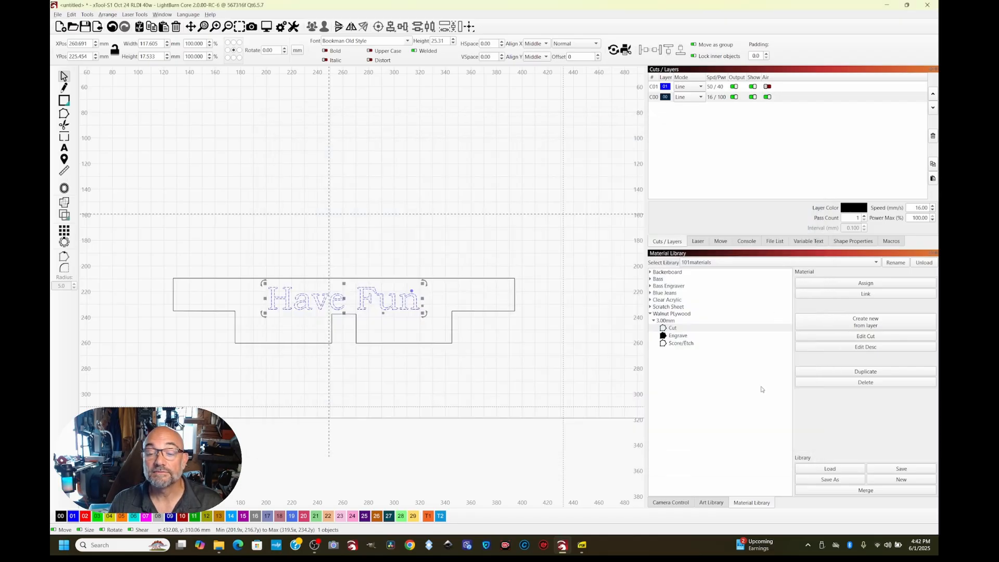
# Update the camera overlay and move the whole piece with its "Have Fun" text to the upper-left corner of the walnut sheet
pyautogui.click(682, 501)
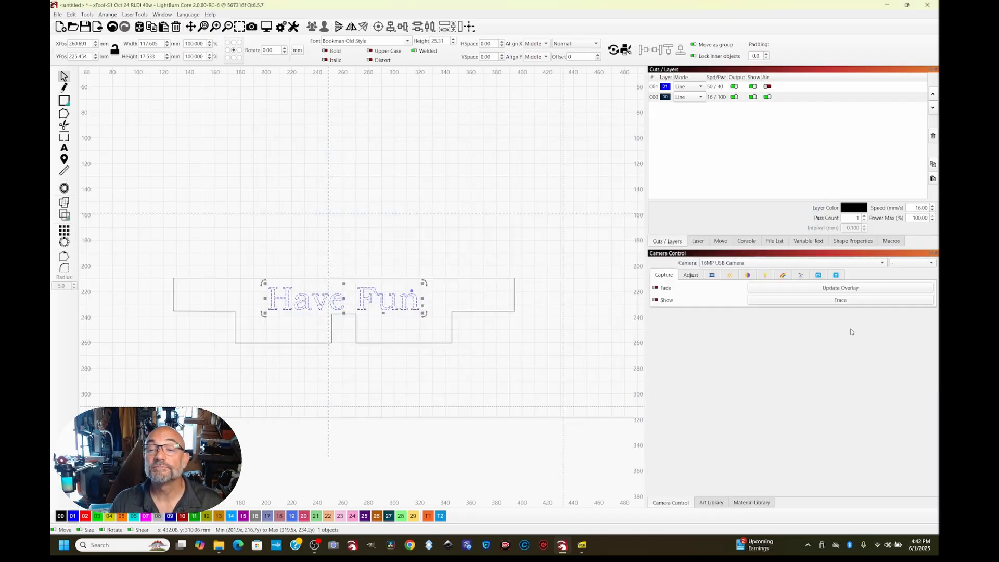
pyautogui.click(861, 288)
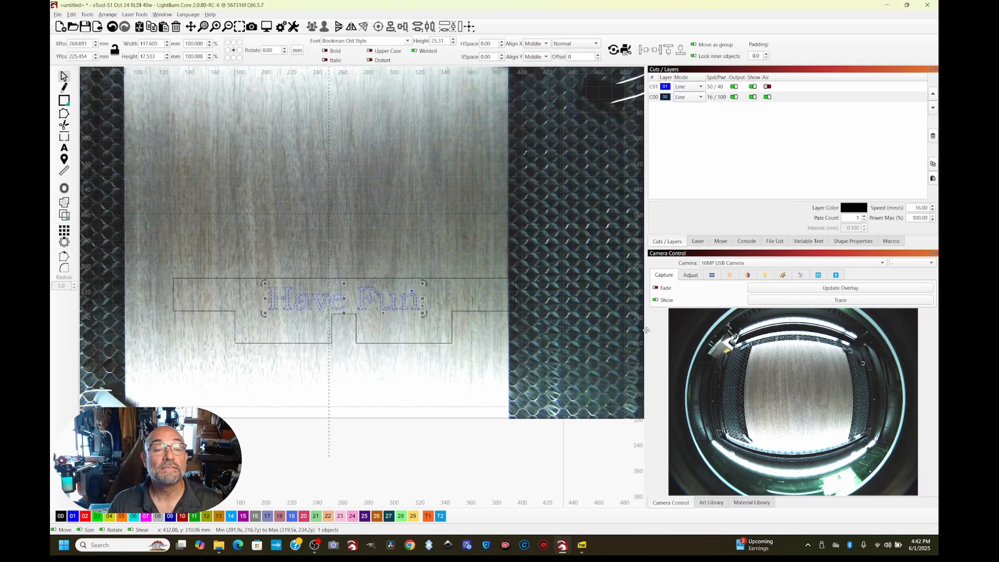
pyautogui.scroll(-3, 513, 333)
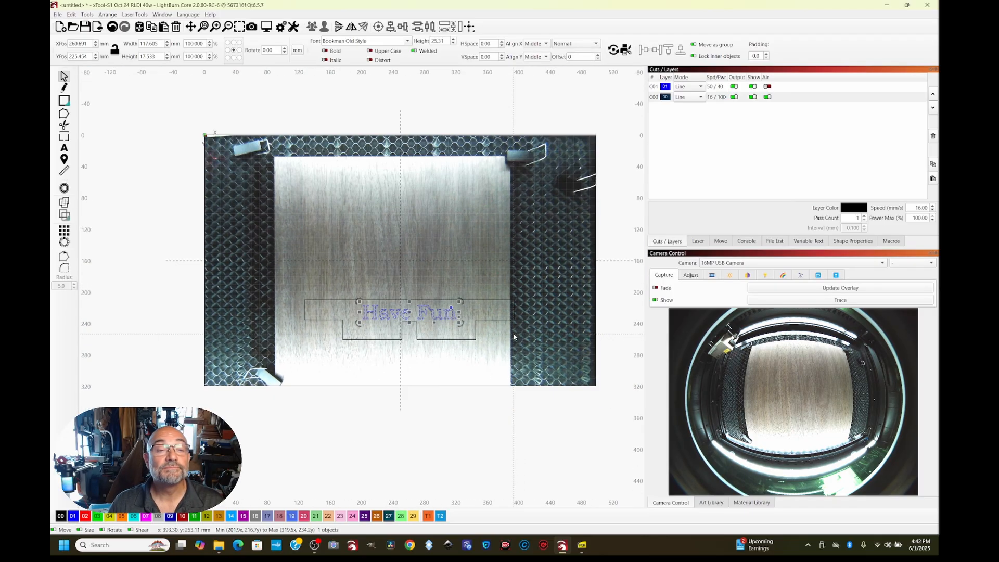
pyautogui.moveTo(288, 283); pyautogui.dragTo(587, 384)
pyautogui.moveTo(450, 331); pyautogui.dragTo(423, 192)
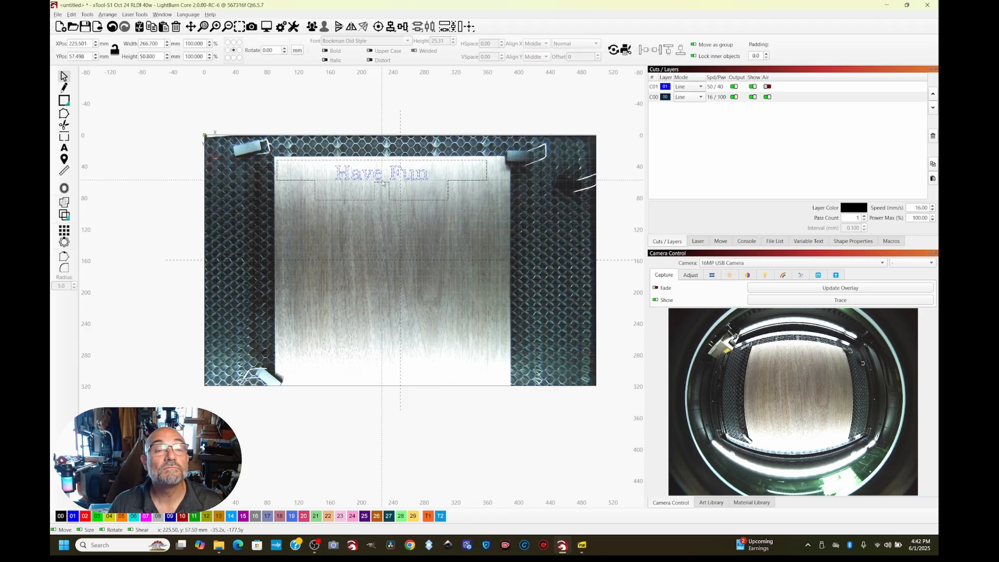